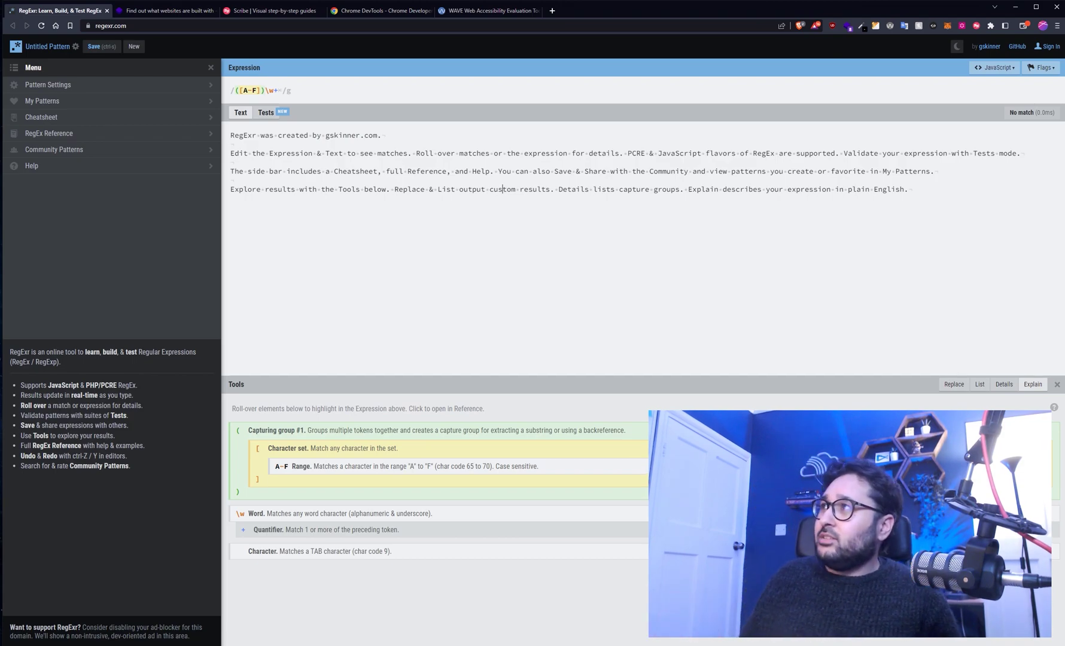
# Collapse RegExr's Pattern Settings sidebar so the editor and explanation panel fill the width.
pyautogui.click(48, 46)
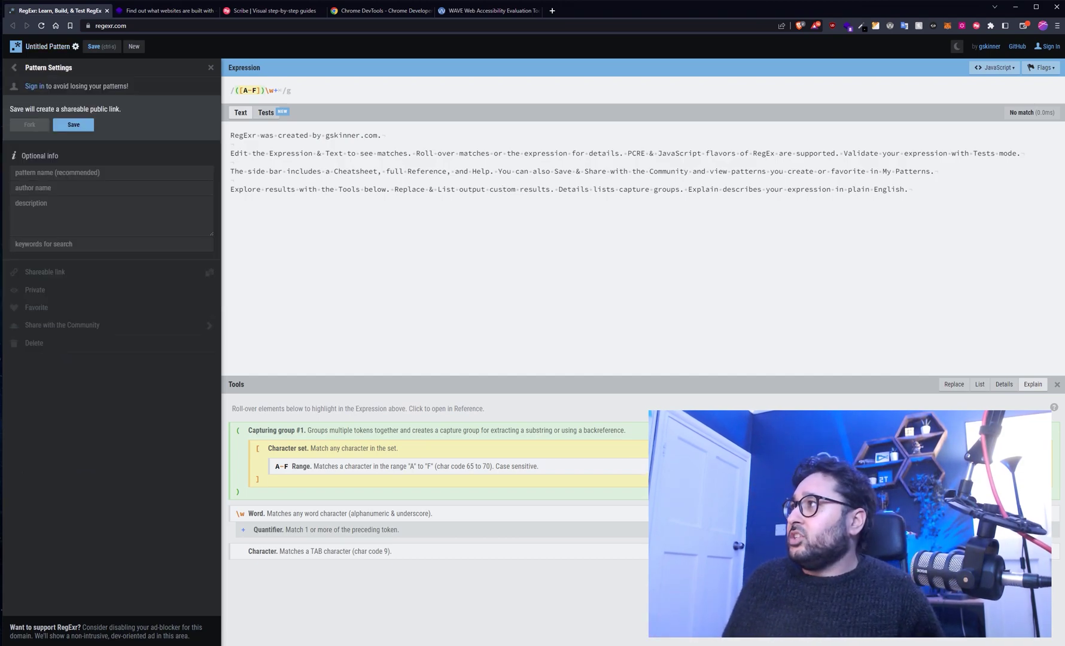
pyautogui.click(48, 46)
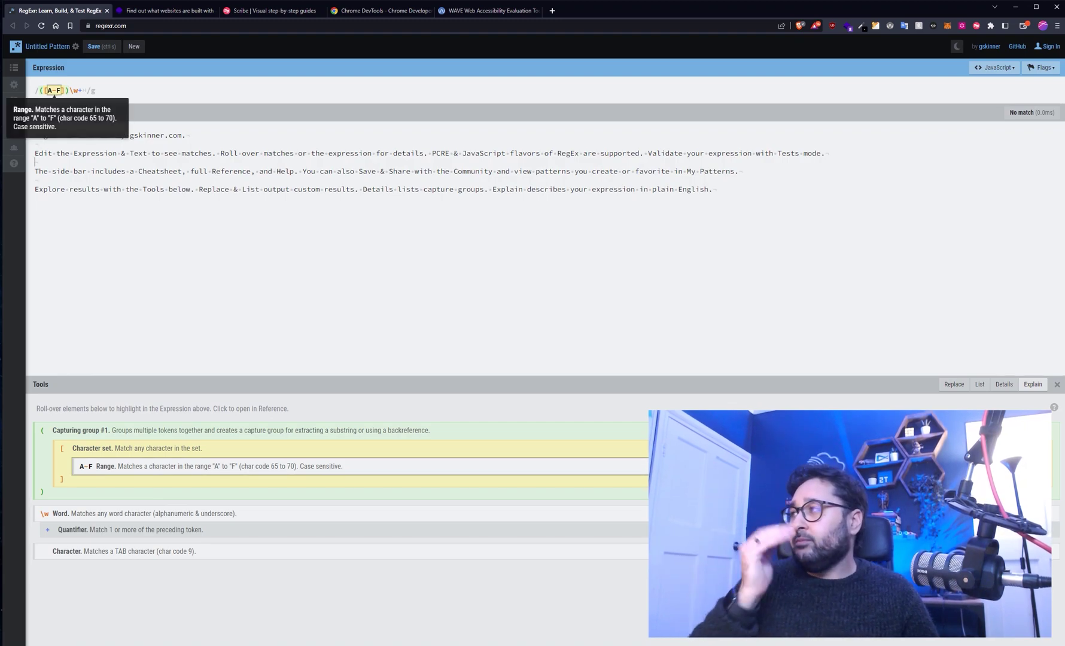
pyautogui.moveTo(52, 90)
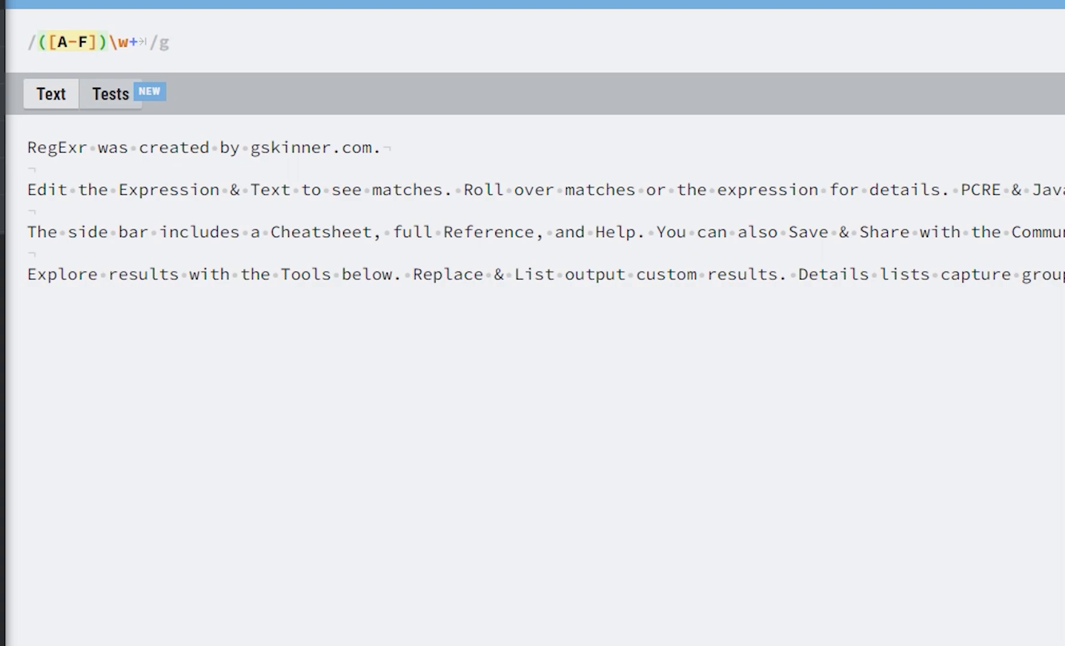
# Replace the expression with ^[\da-f]{8}-([\da-f]{4}-){3}[\da-f]{12}$ and the sample text with a single UUID.
pyautogui.hotkey('ctrl', 'a')
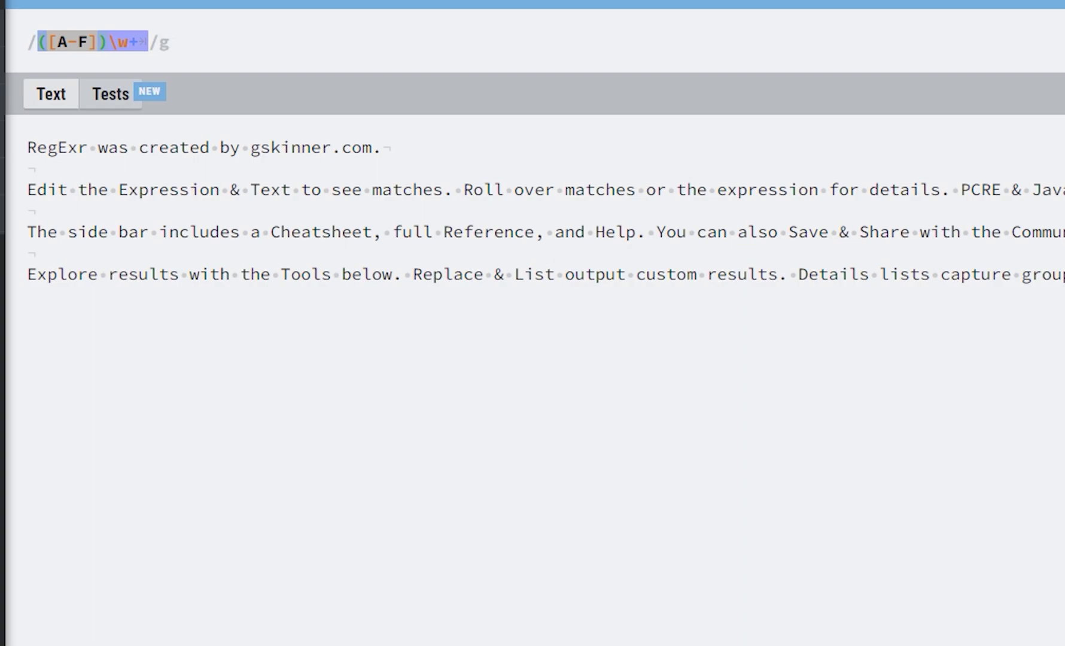
pyautogui.write('^[\\da-f]{8}-([\\da-f]{4}-){3}[\\da-f]{12}$')
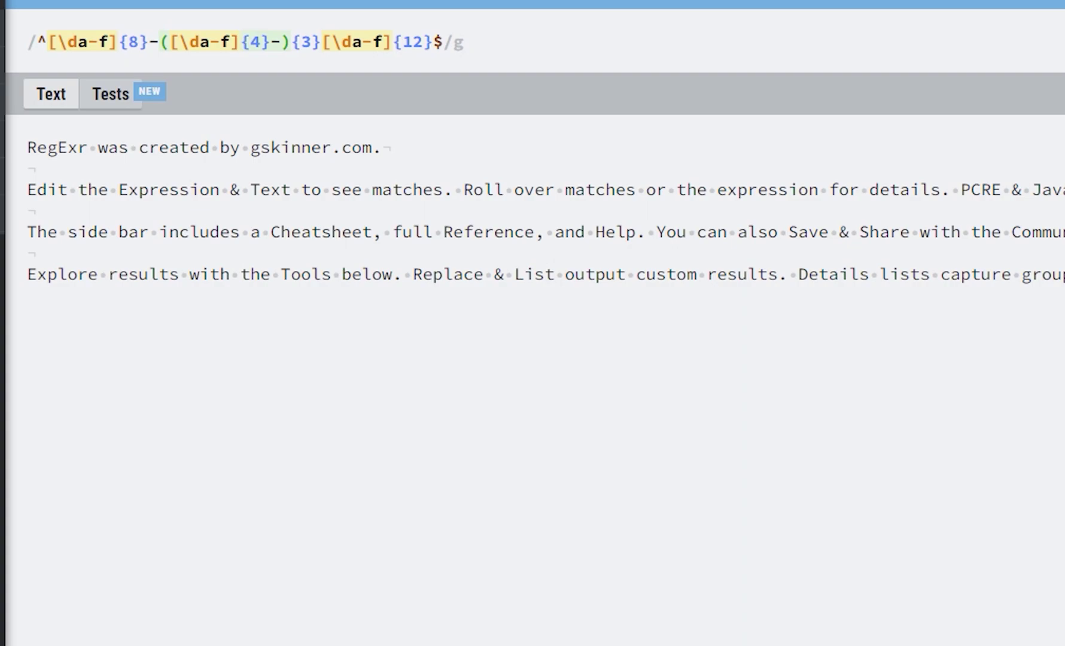
pyautogui.hotkey('ctrl', 'a')
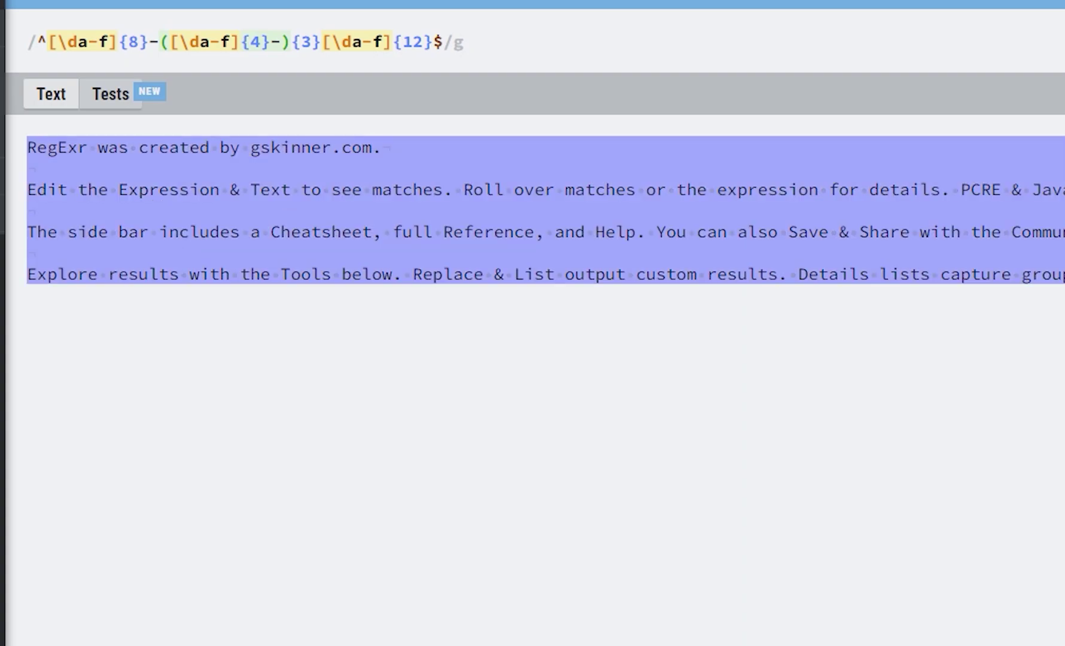
pyautogui.write('bb006d21-6546-492b-8267-68b1bf7d2b53')
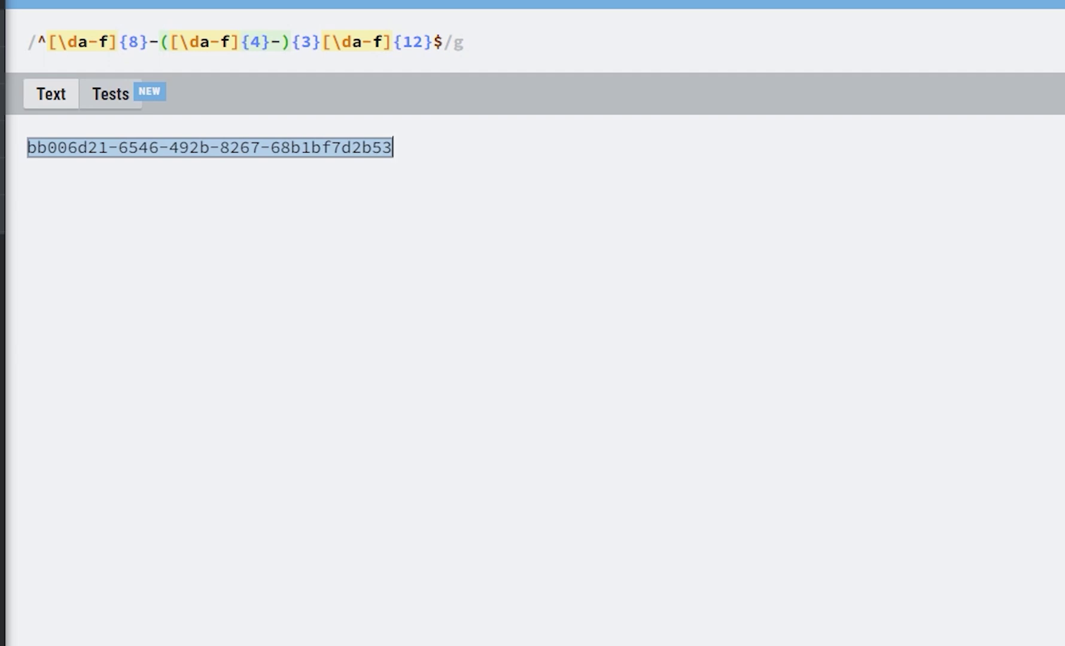
pyautogui.moveTo(306, 42)
pyautogui.moveTo(39, 148)
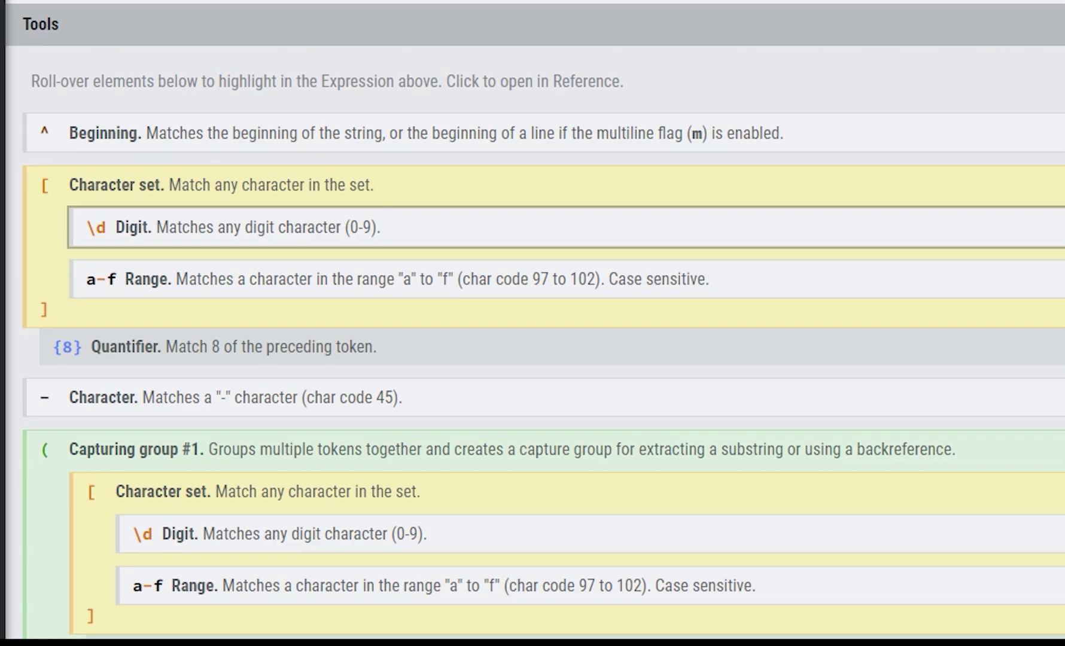
pyautogui.scroll(-3, 539, 359)
pyautogui.scroll(3, 538, 359)
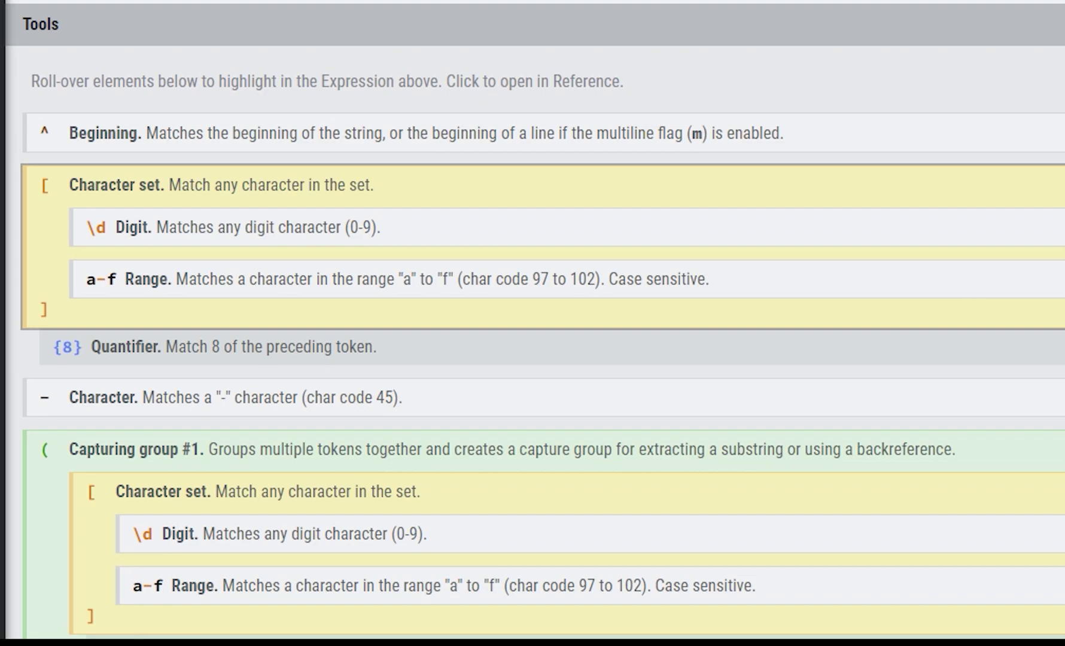
pyautogui.scroll(-7, 538, 359)
pyautogui.scroll(5, 538, 359)
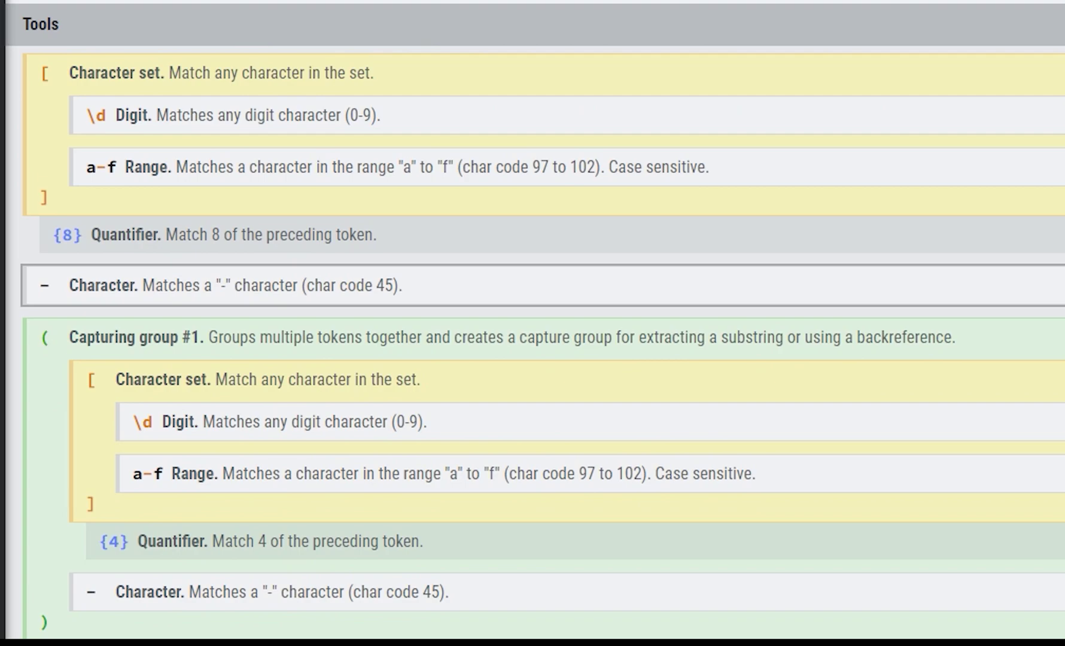
pyautogui.scroll(-5, 538, 359)
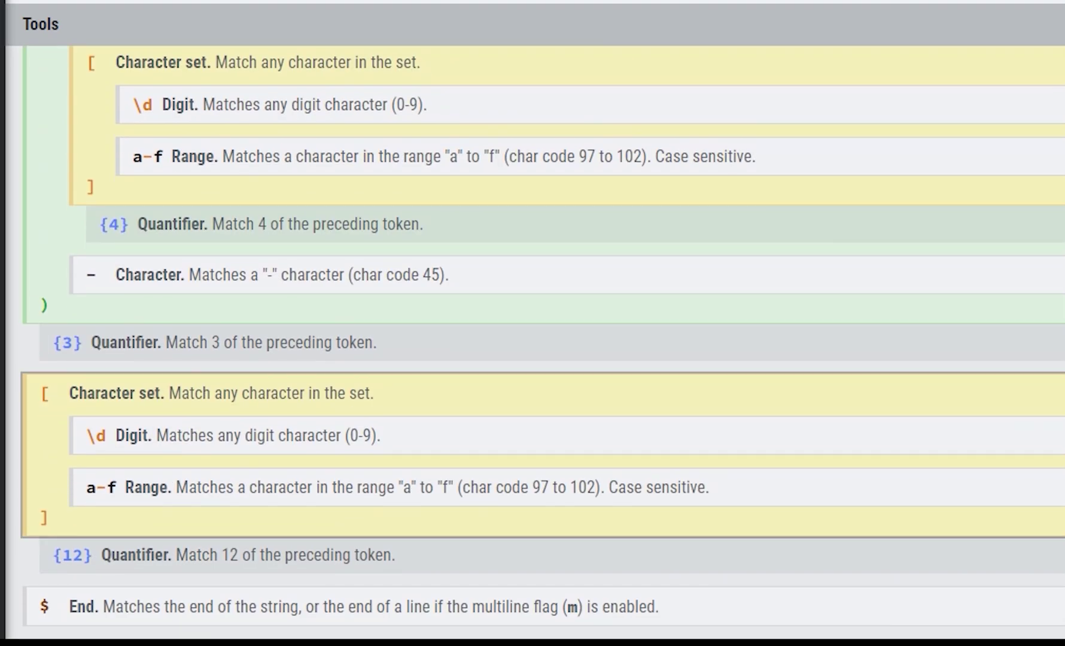
pyautogui.scroll(5, 539, 359)
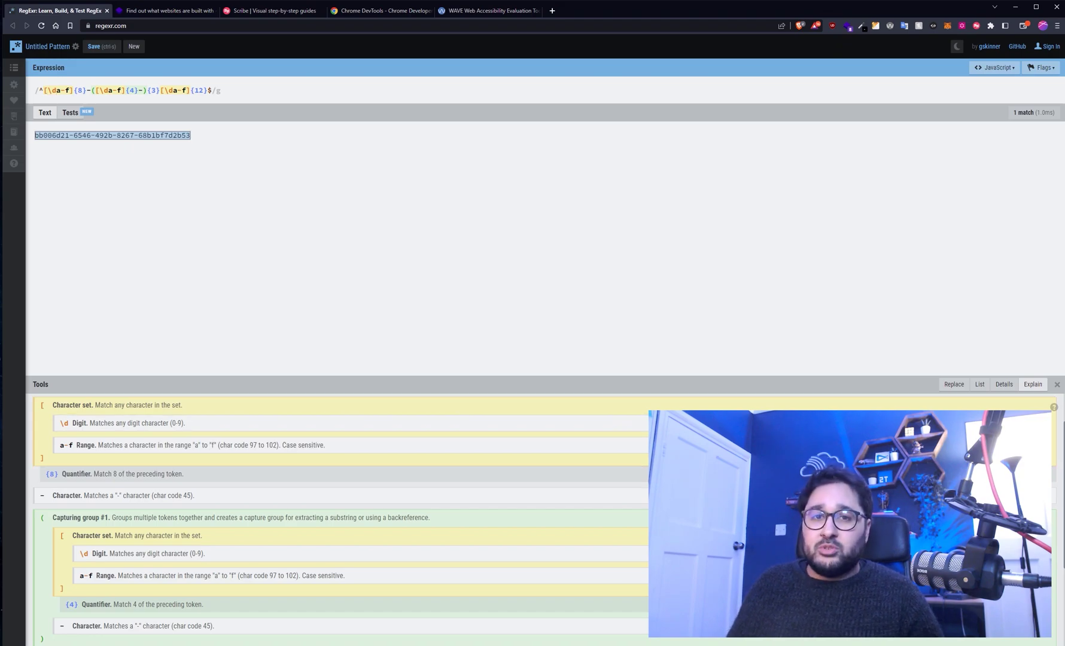
# Switch to the tab showing the Wappalyzer homepage.
pyautogui.hotkey('ctrl', 'Tab')
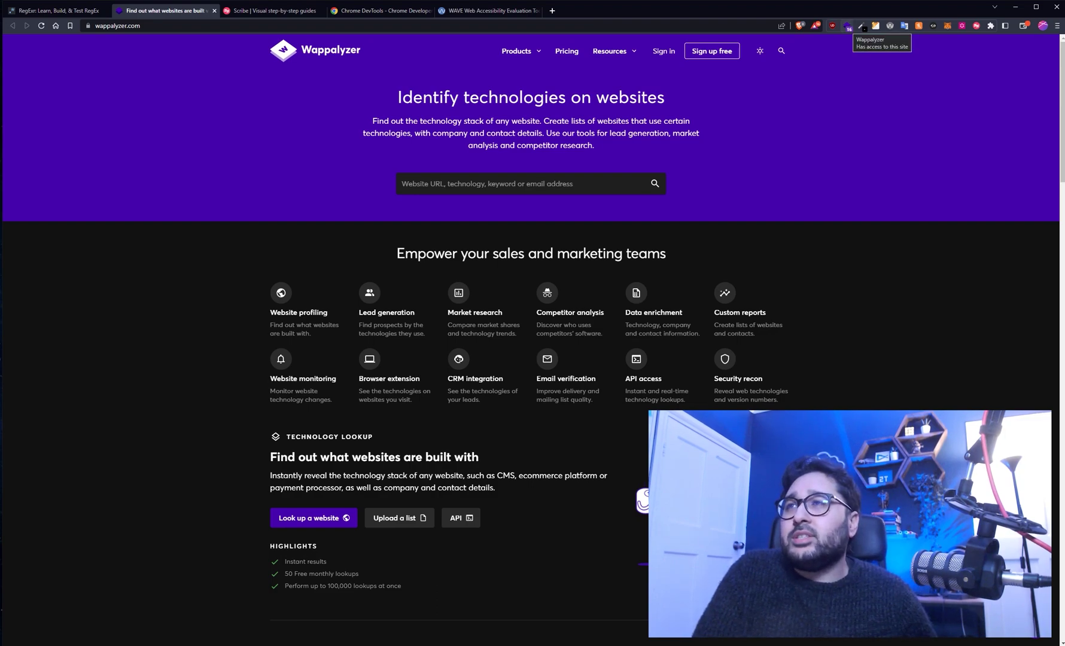
# Show Wappalyzer's detected technologies, including Vue.js, Nuxt.js, Cloudflare, Stripe, reCAPTCHA and Google Tag Manager.
pyautogui.click(848, 26)
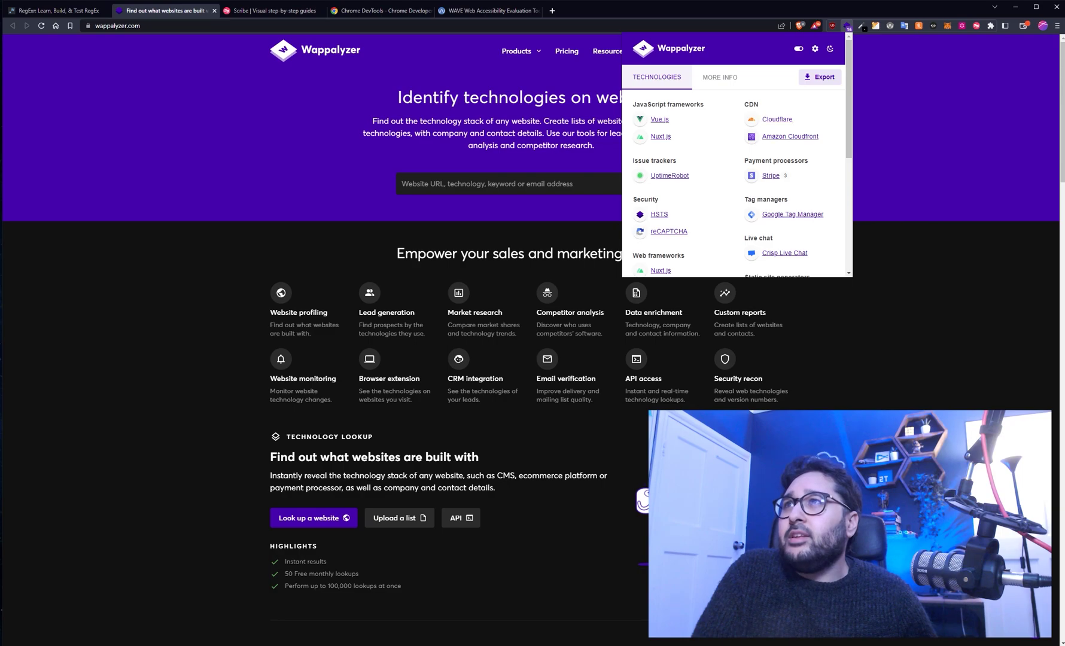
pyautogui.scroll(-3, 736, 154)
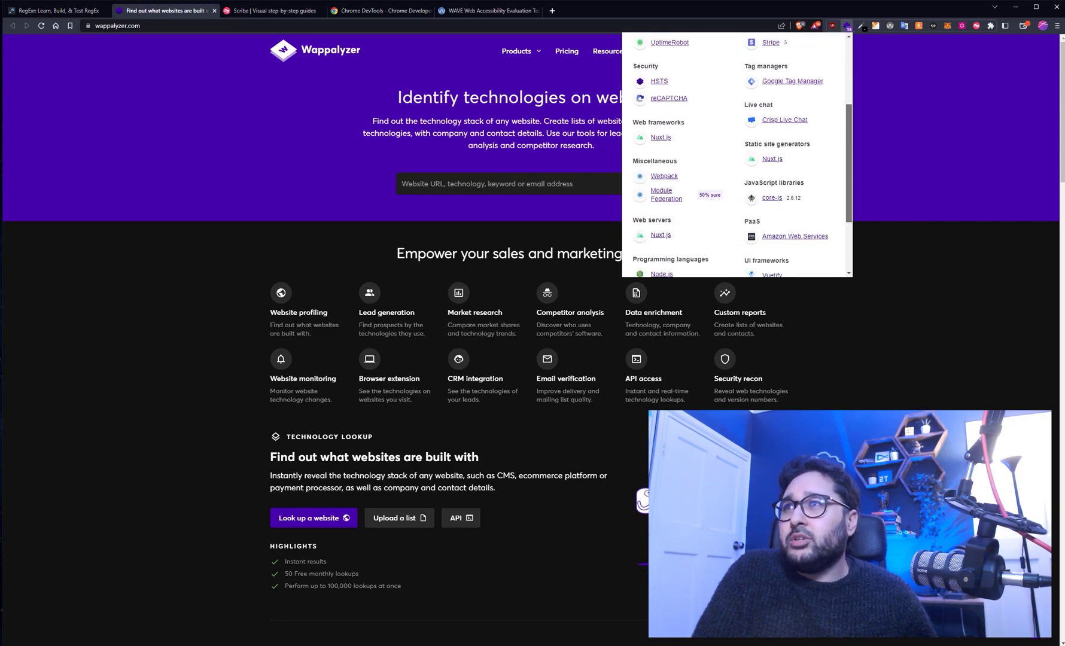
pyautogui.scroll(-1, 735, 154)
pyautogui.scroll(5, 736, 154)
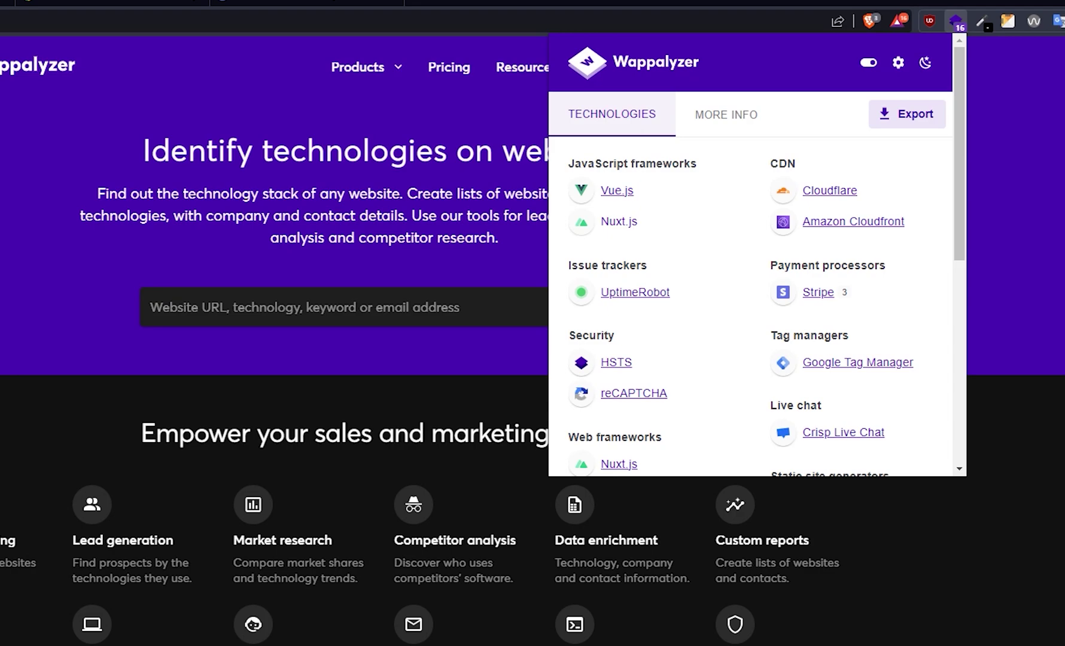
pyautogui.scroll(-3, 818, 292)
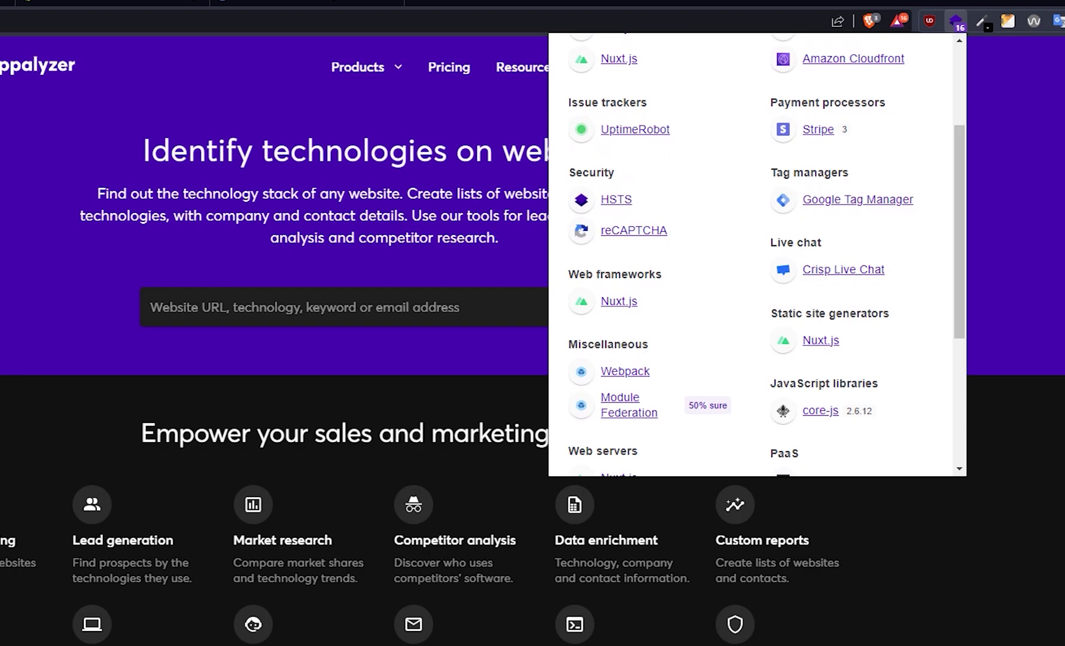
pyautogui.scroll(-4, 750, 254)
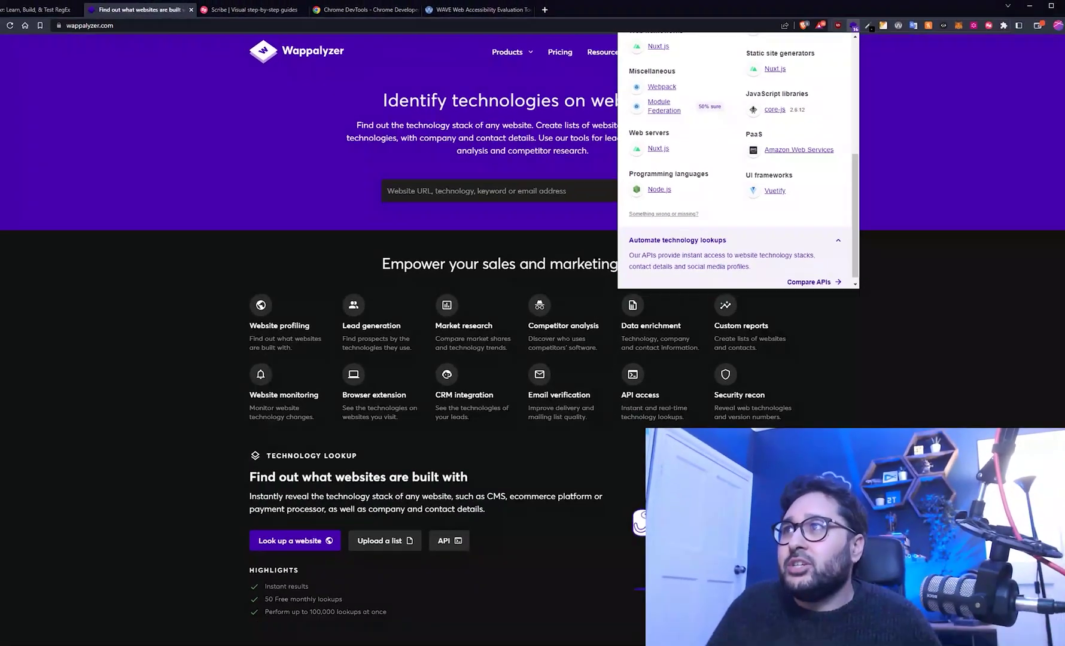
pyautogui.scroll(10, 736, 156)
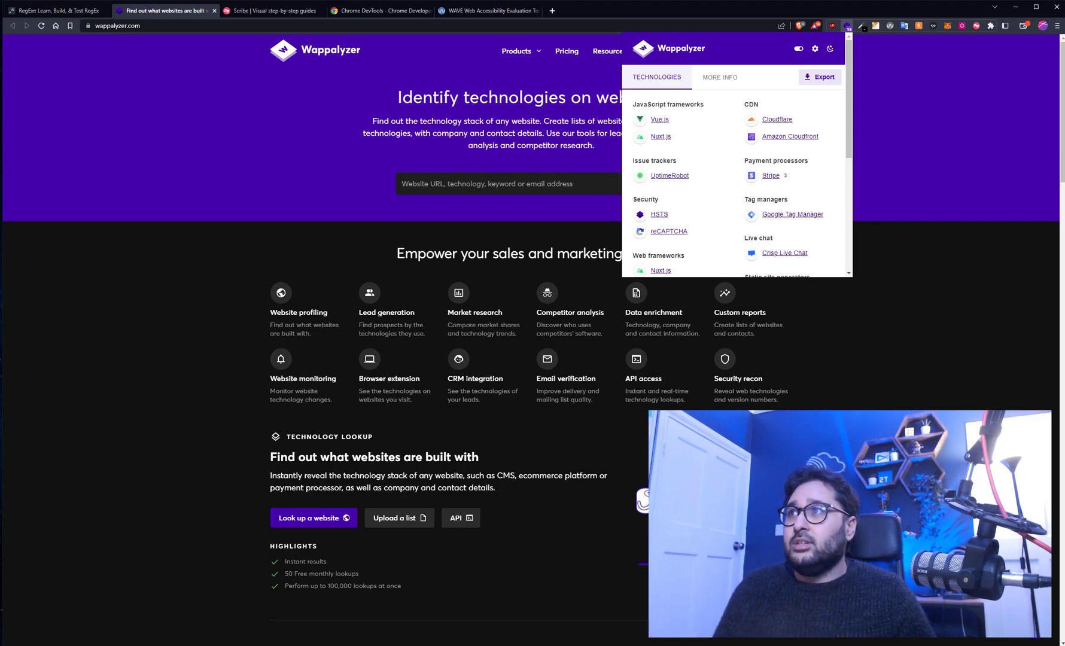
# Switch to the tab showing the scribehow.com homepage.
pyautogui.hotkey('ctrl', 'Tab')
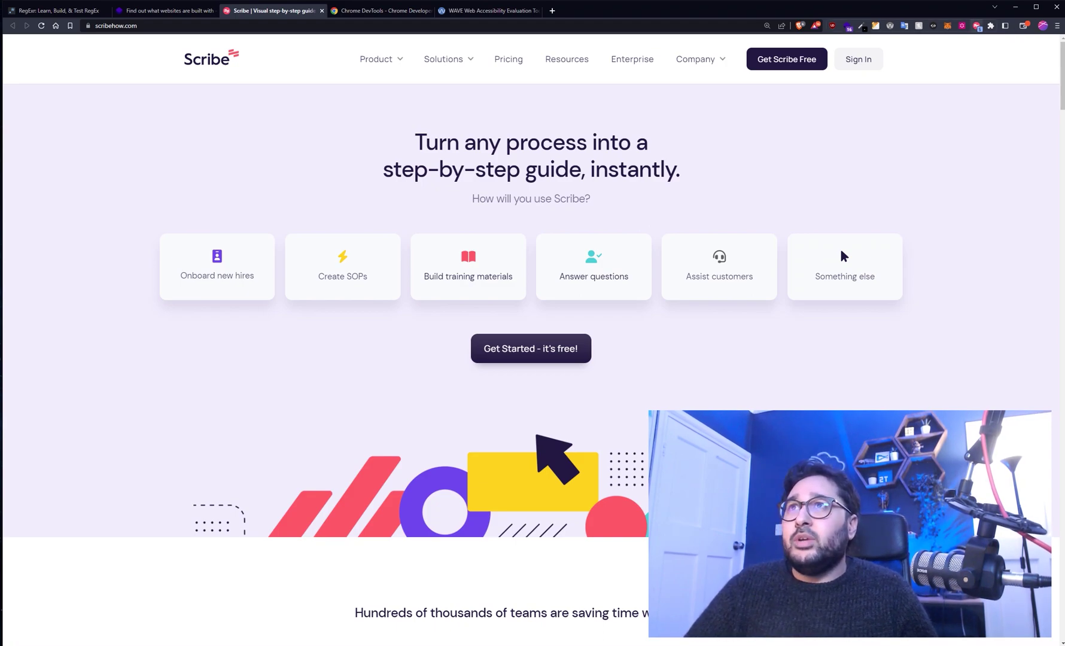
# Go to the workspace teammates page and start a Scribe guide recording.
pyautogui.click(976, 25)
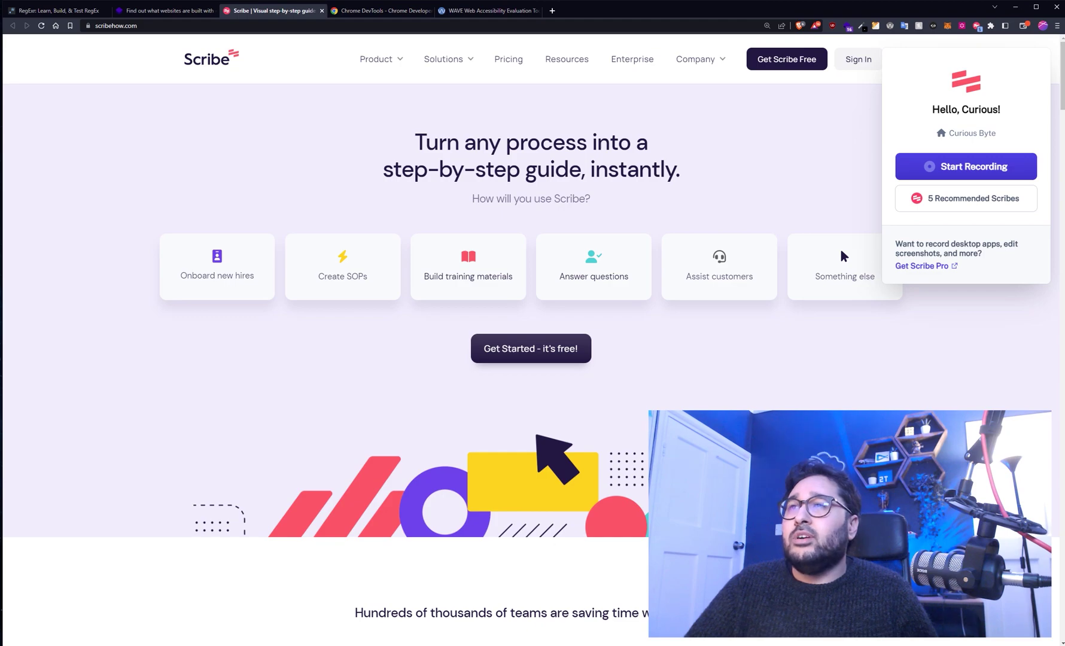
pyautogui.press('Escape')
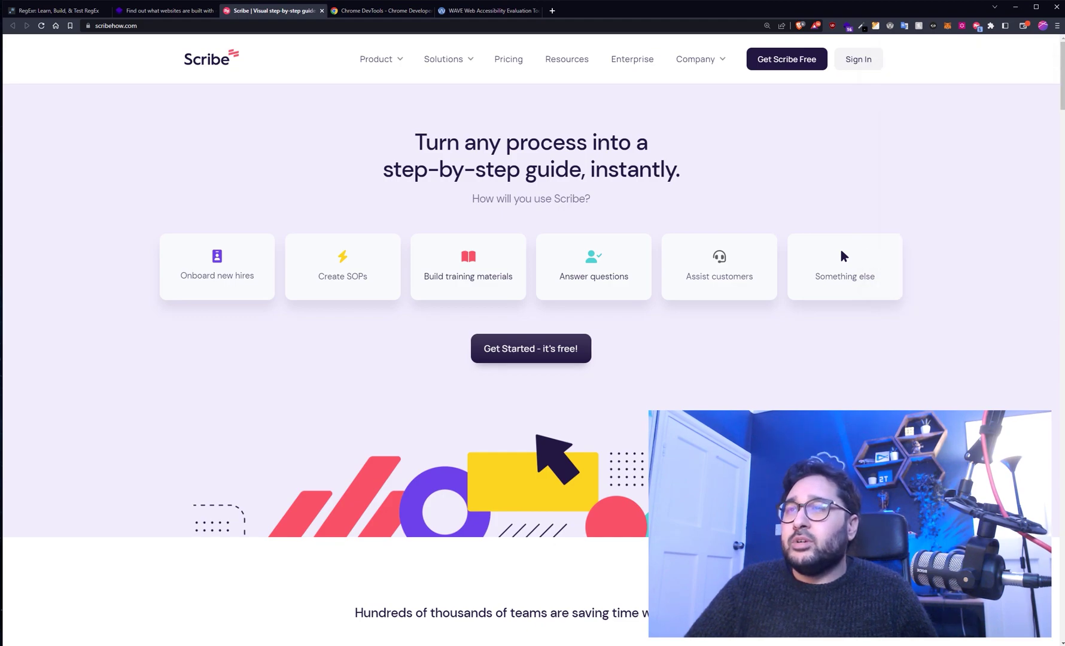
pyautogui.press('Tab')
pyautogui.press('Return')
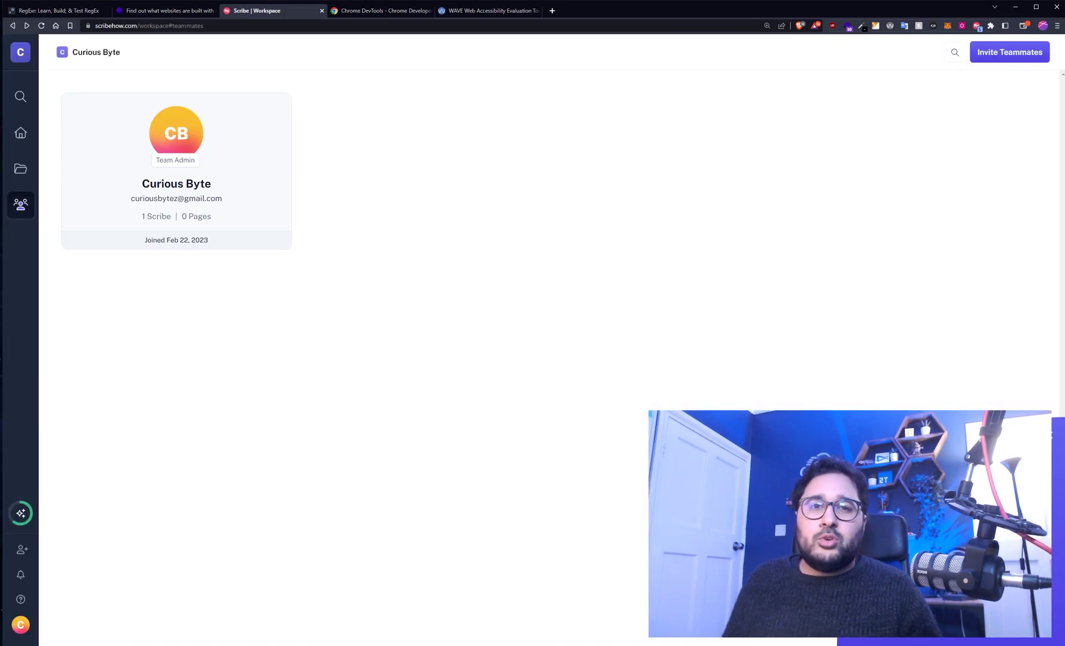
pyautogui.hotkey('alt', 'shift', 's')
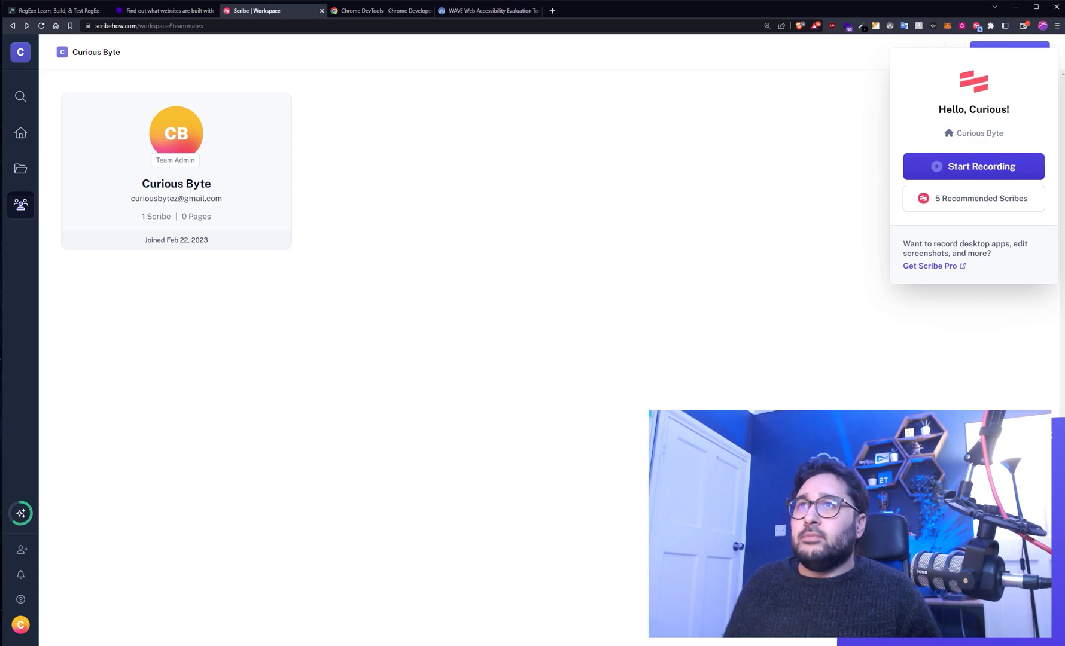
pyautogui.press('Return')
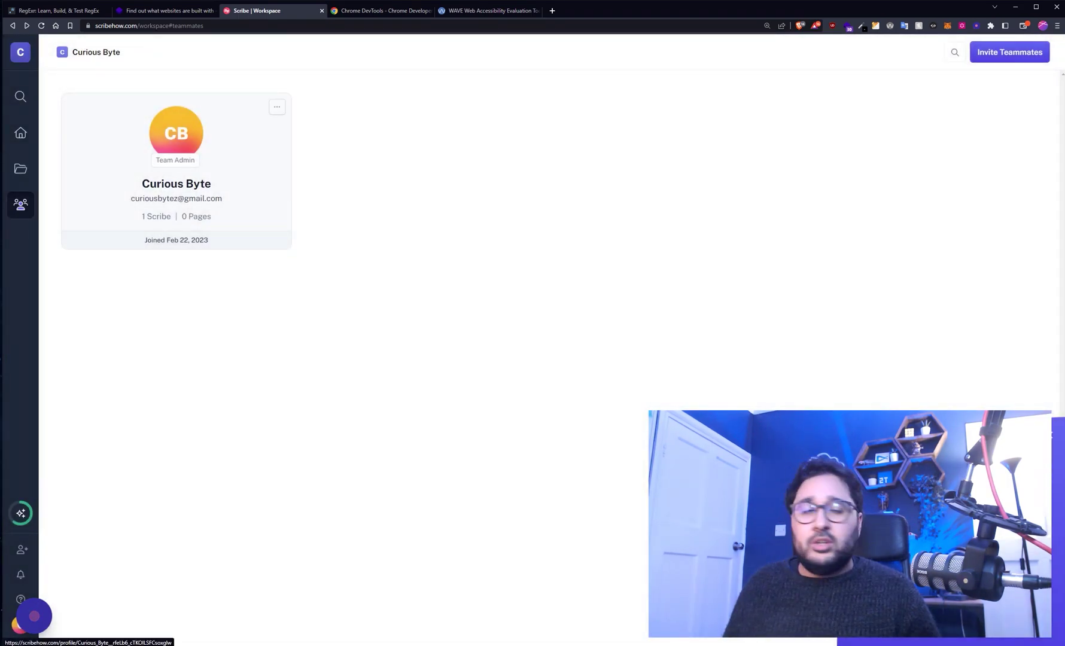
# Record changing a teammate's role to Creator and back to Team Admin, then complete the recording.
pyautogui.click(277, 106)
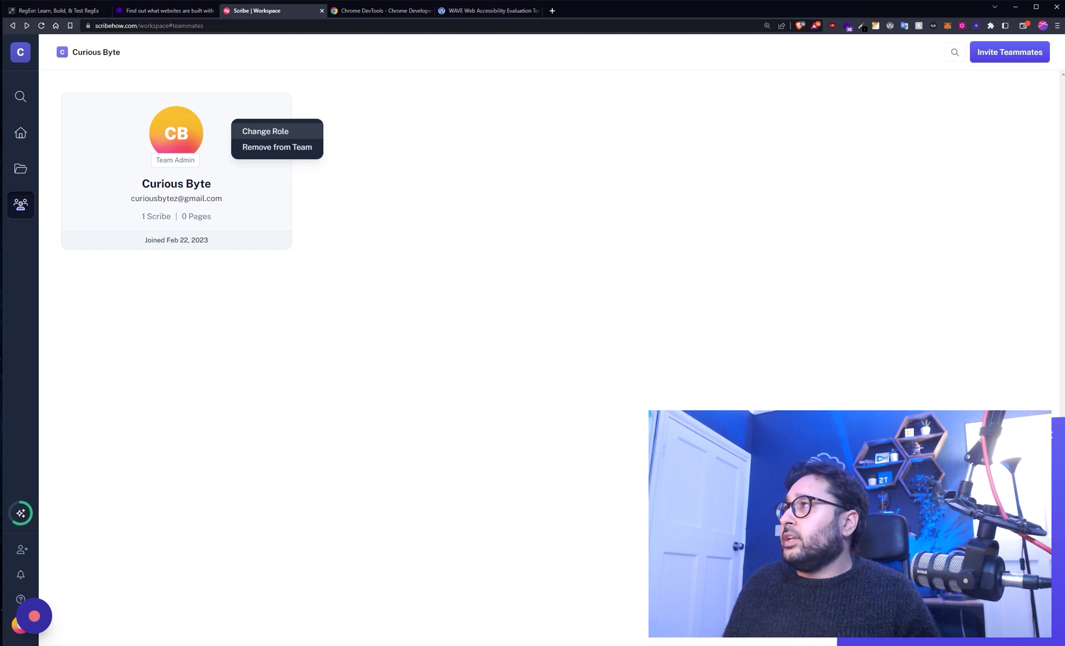
pyautogui.click(265, 131)
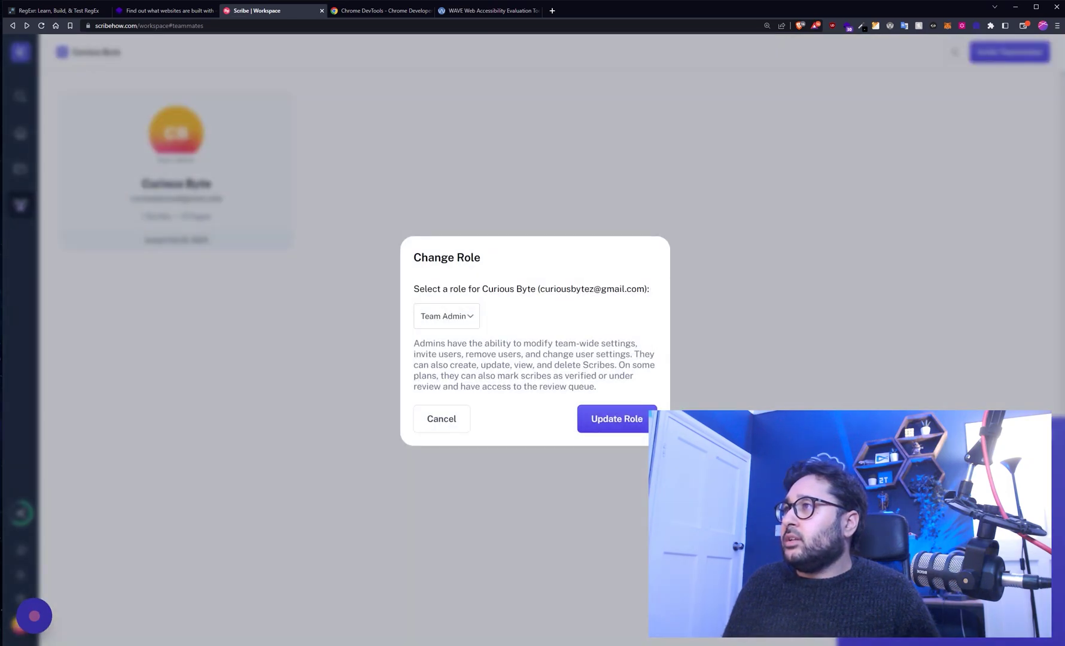
pyautogui.click(447, 316)
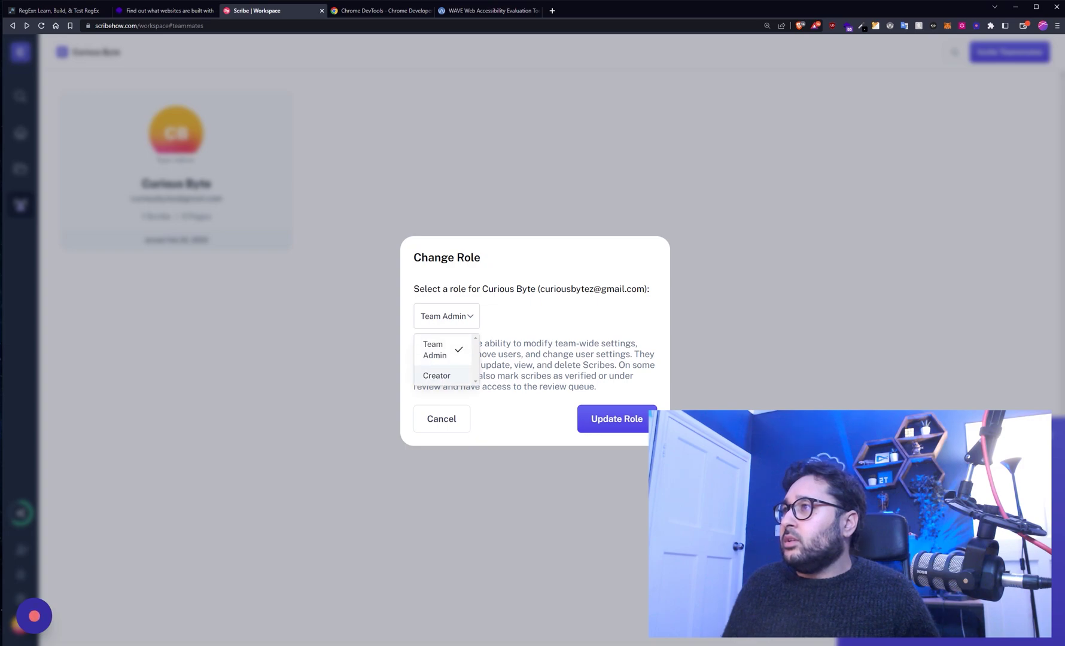
pyautogui.click(435, 373)
pyautogui.click(438, 322)
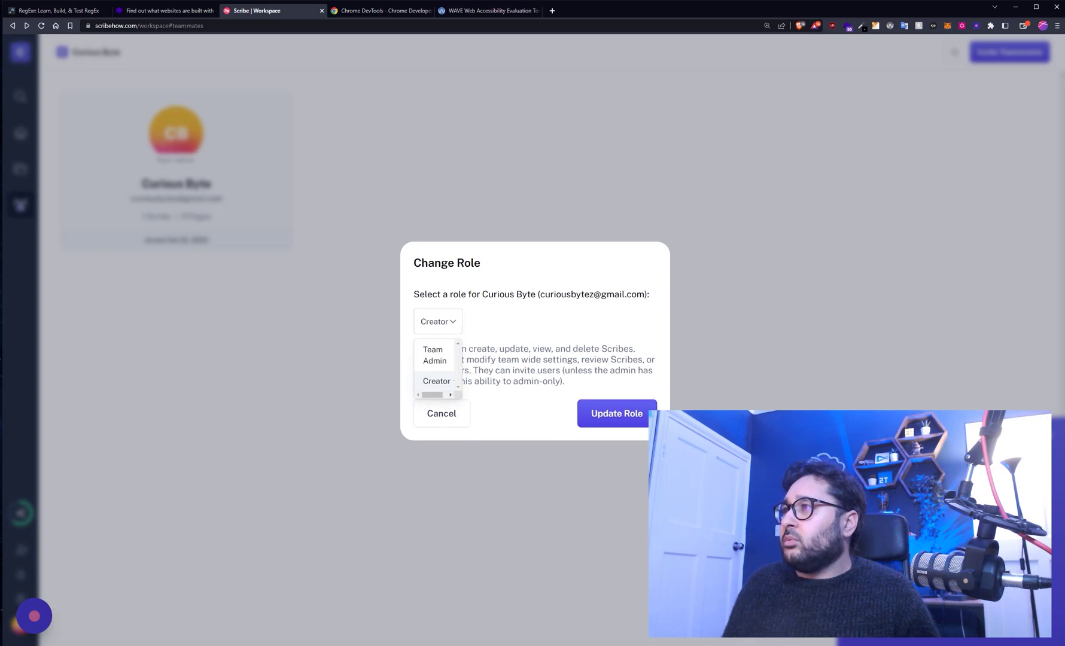
pyautogui.click(435, 355)
pyautogui.click(617, 413)
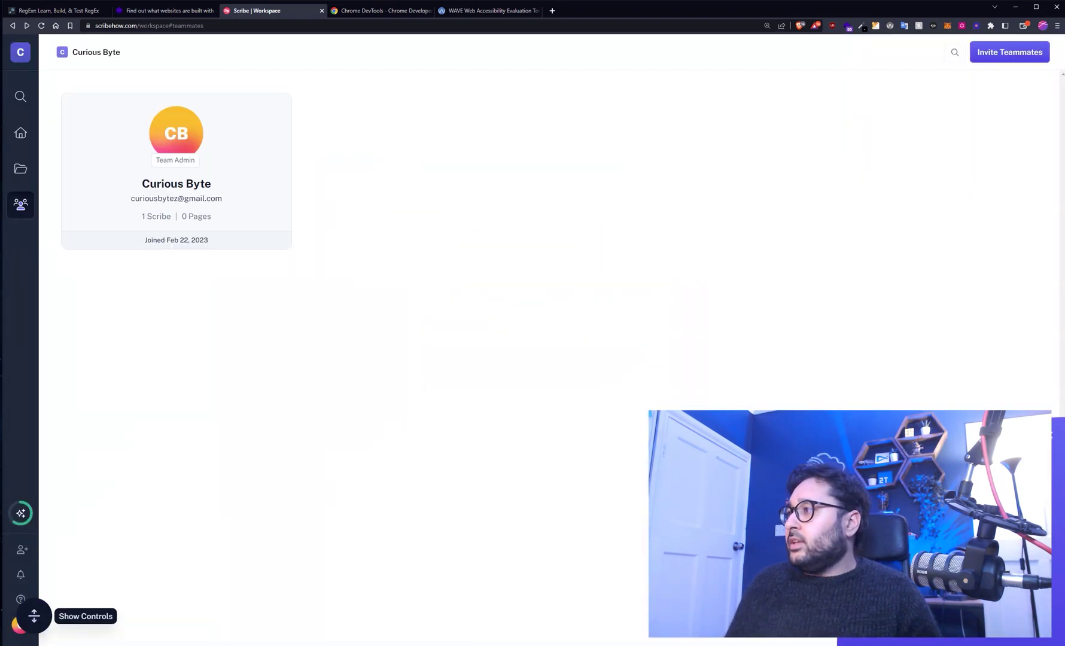
pyautogui.click(34, 615)
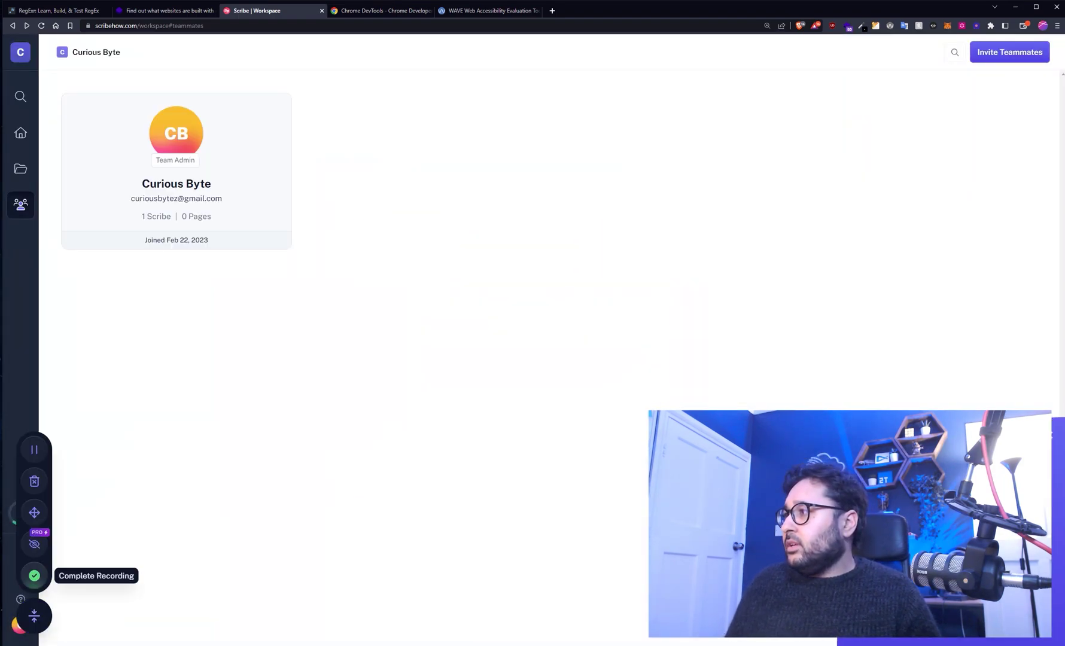
pyautogui.click(34, 575)
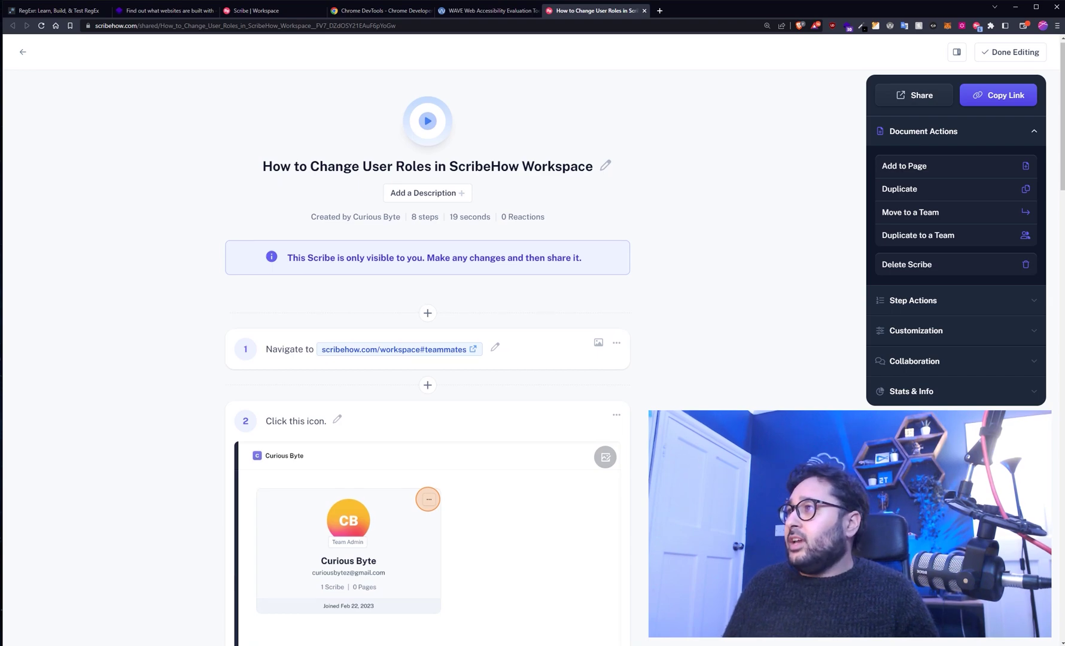
pyautogui.scroll(-4, 427, 359)
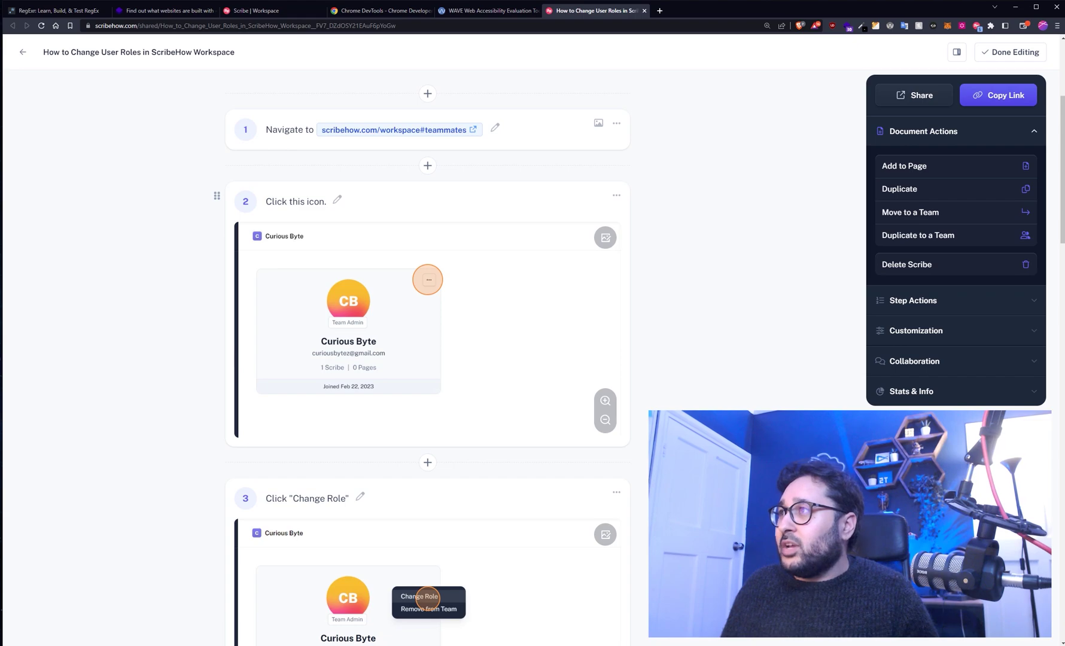
pyautogui.scroll(-4, 427, 359)
pyautogui.scroll(-10, 427, 359)
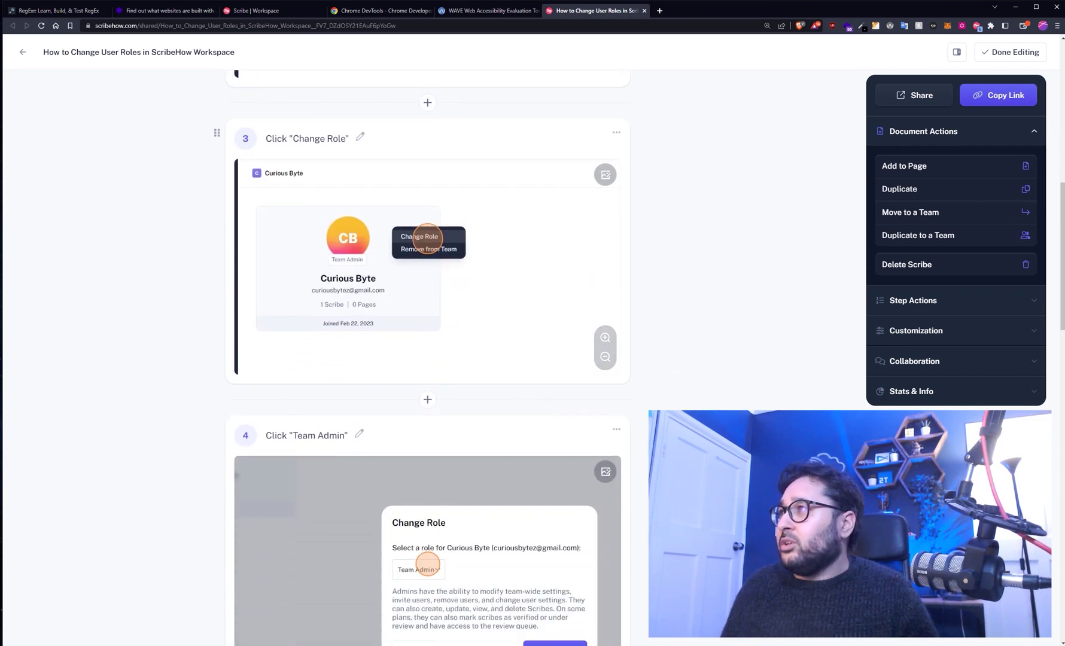
pyautogui.scroll(-13, 427, 359)
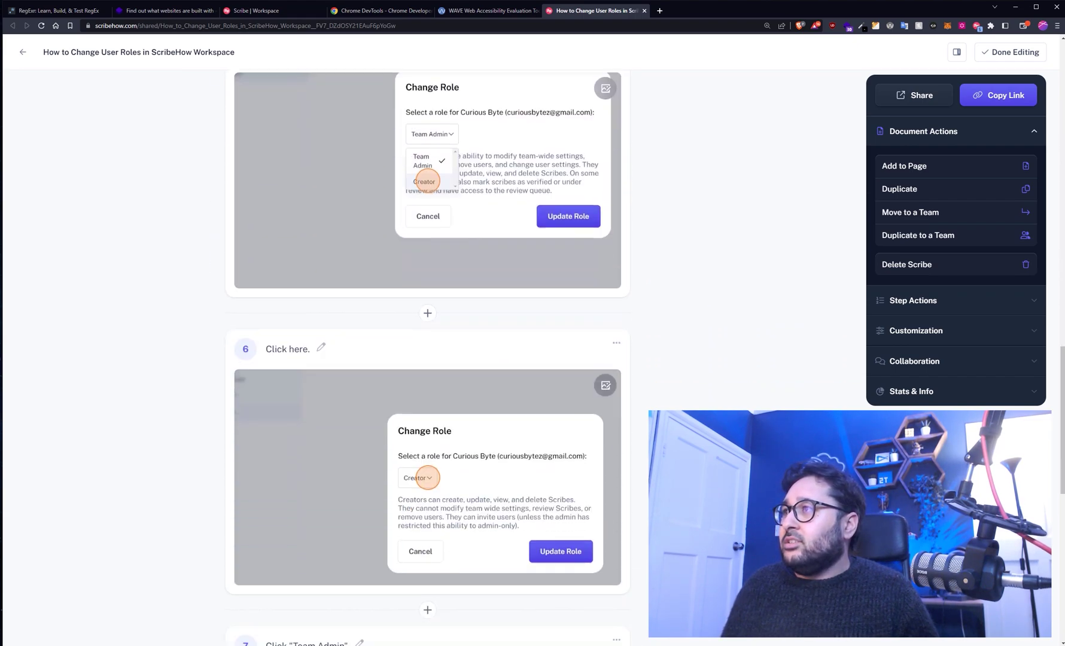
pyautogui.scroll(-1, 428, 359)
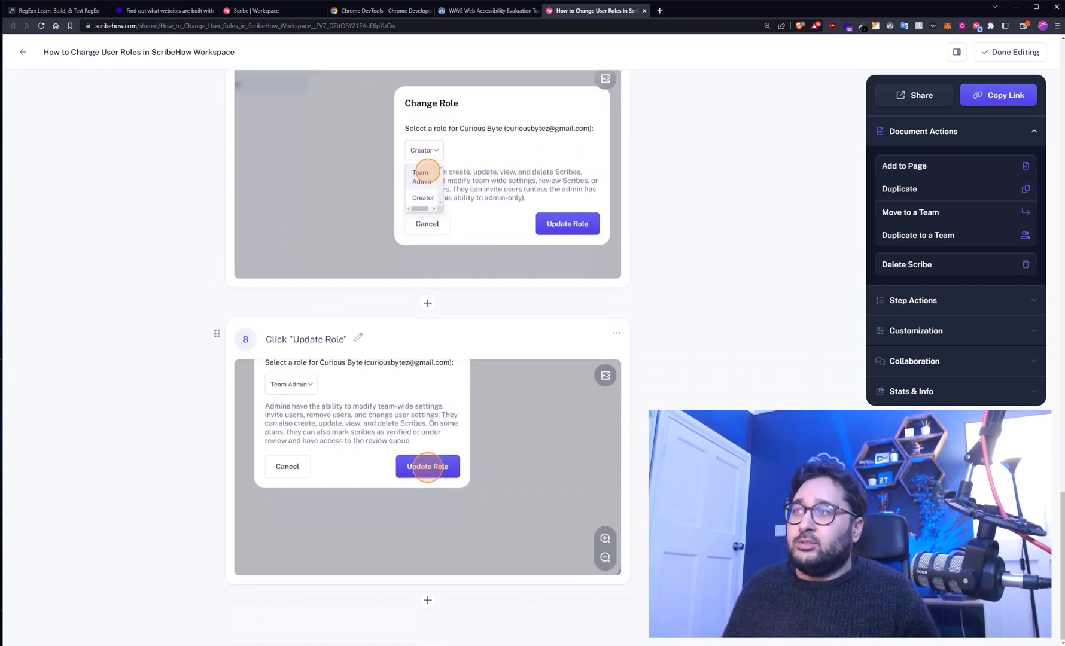
pyautogui.scroll(20, 427, 359)
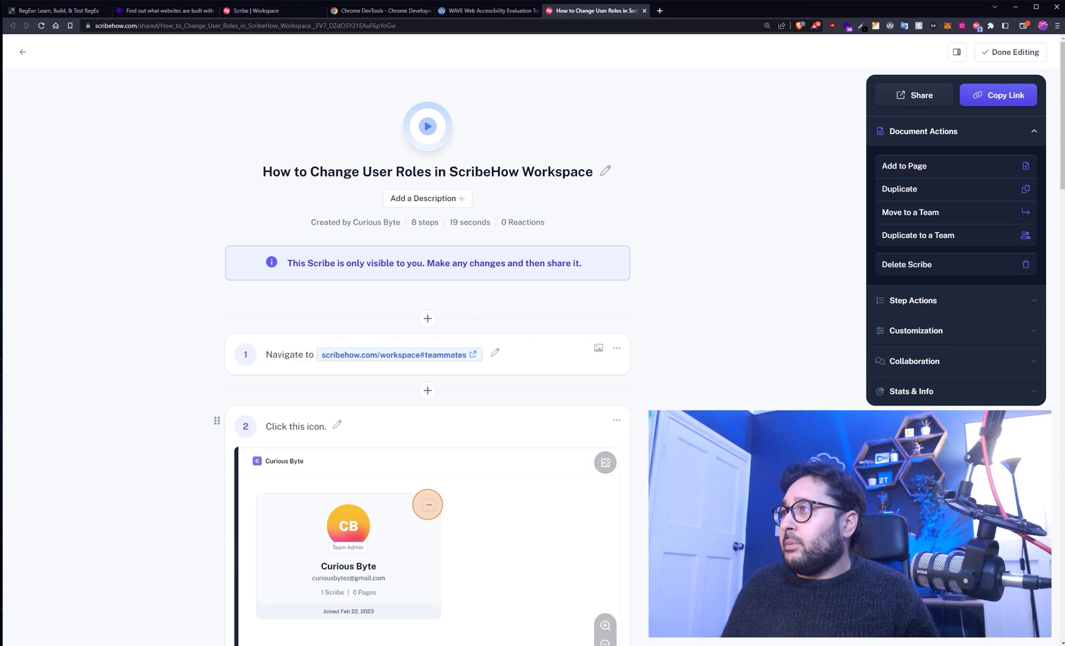
# Append 'hjanshjdnas' to step 2's caption so it reads 'Click this icon. hjanshjdnas'.
pyautogui.click(299, 426)
pyautogui.write('hjanshjdnas')
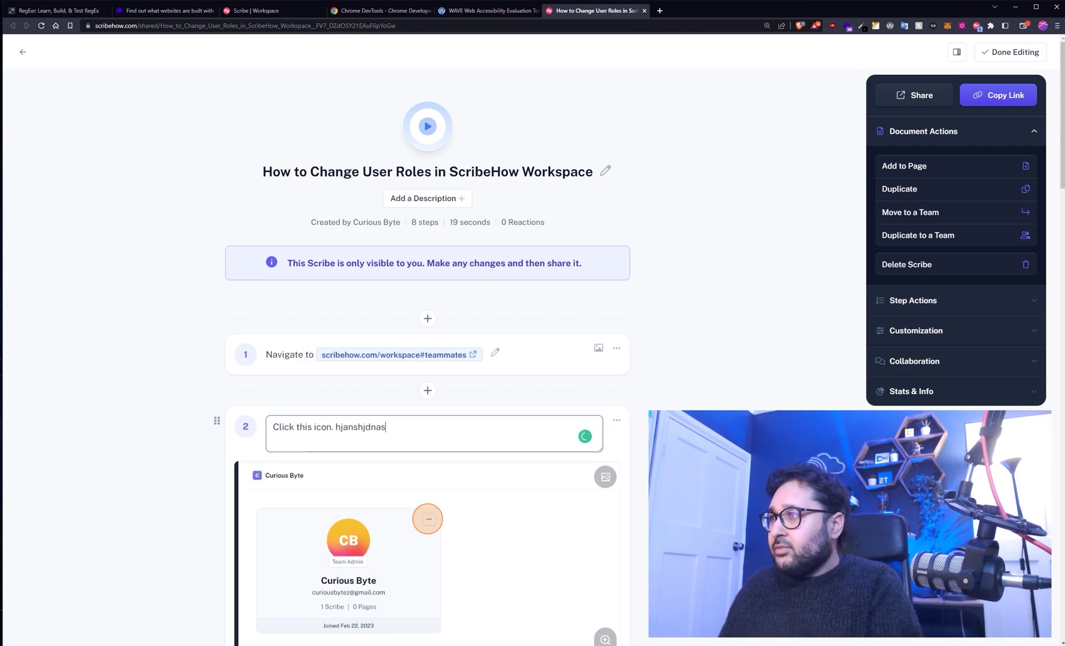
pyautogui.press('Return')
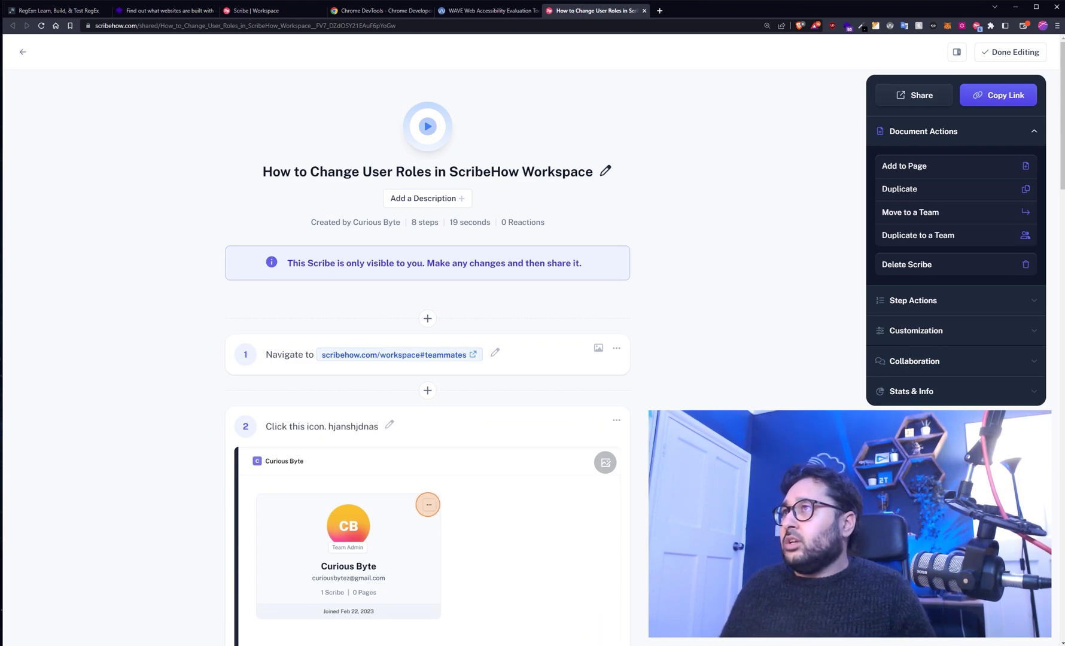
# Add 'UPDATED' to the end of the guide's title.
pyautogui.click(606, 172)
pyautogui.write('UPDA')
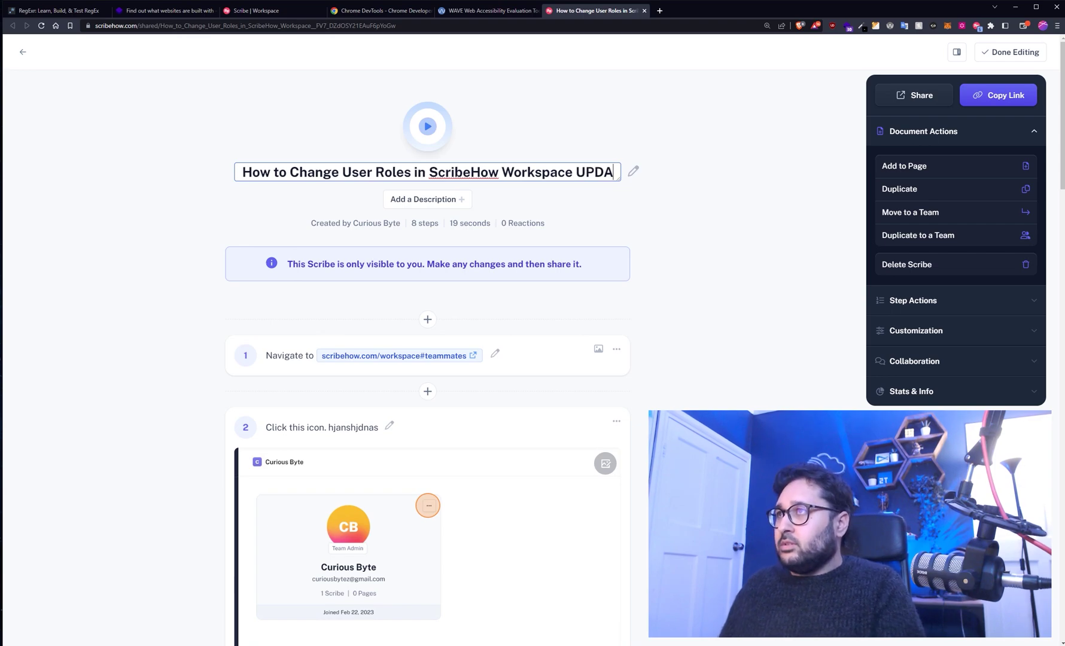
pyautogui.hotkey('ctrl', 'a')
pyautogui.write('UPDATED')
pyautogui.press('Escape')
pyautogui.scroll(-1, 427, 419)
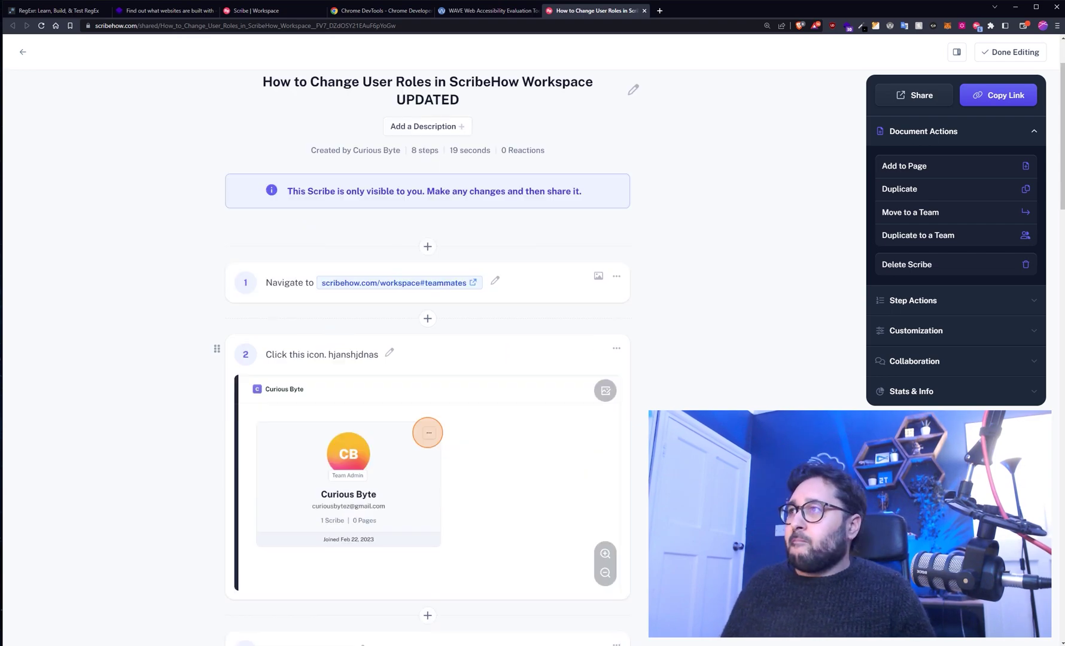
pyautogui.scroll(1, 428, 359)
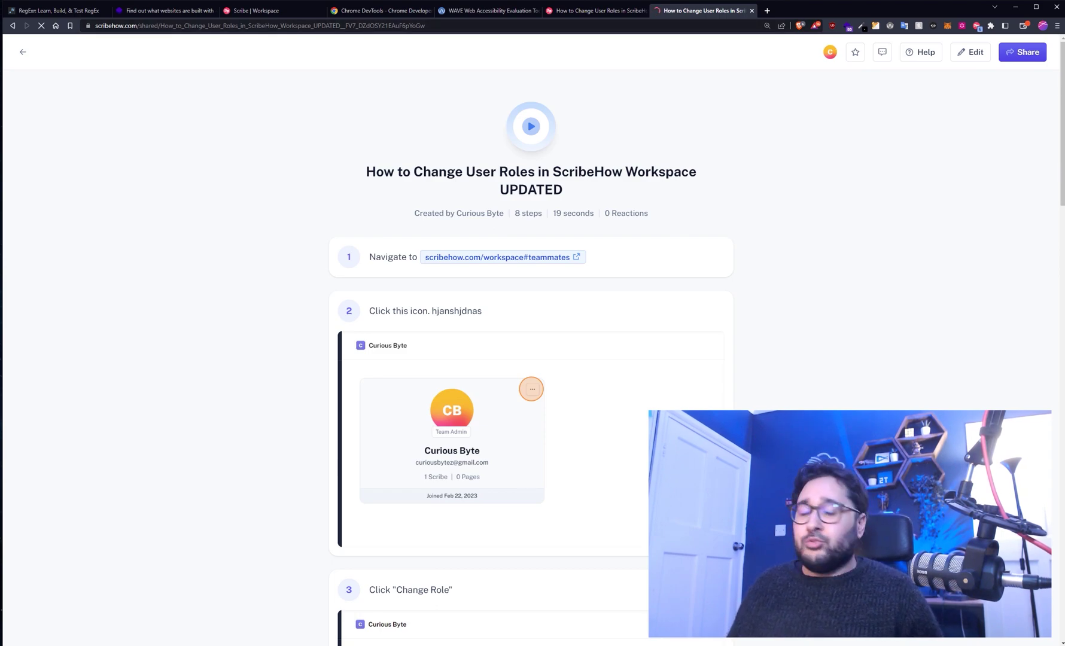
# Inspect the Chrome DevTools docs page and enlarge the developer tools panel to show the element tree.
pyautogui.hotkey('ctrl', '4')
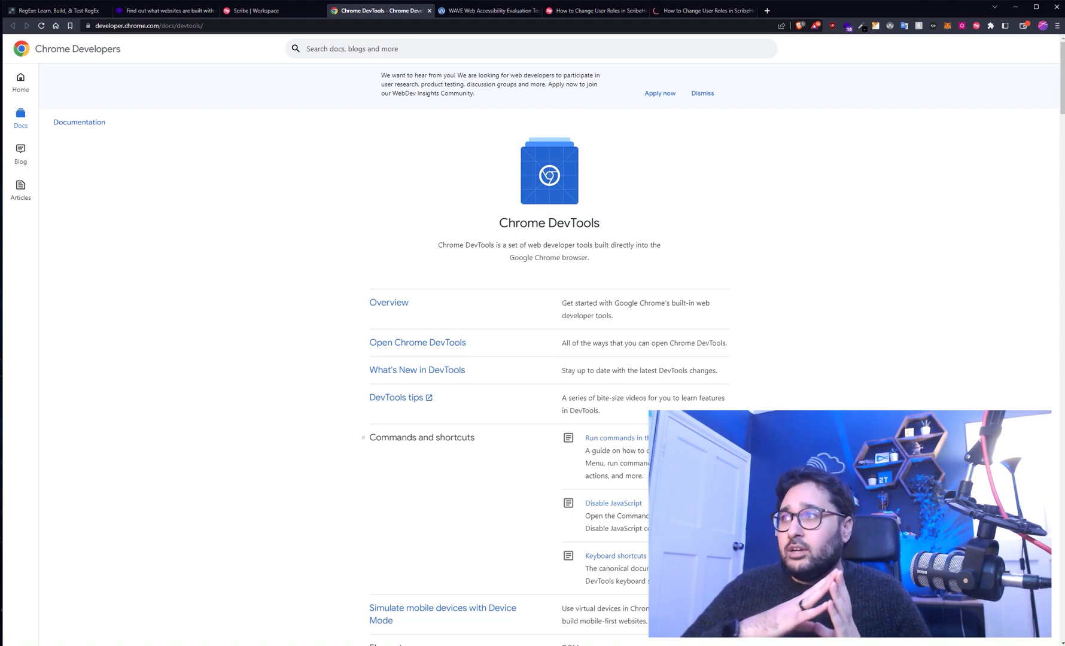
pyautogui.scroll(-2, 760, 189)
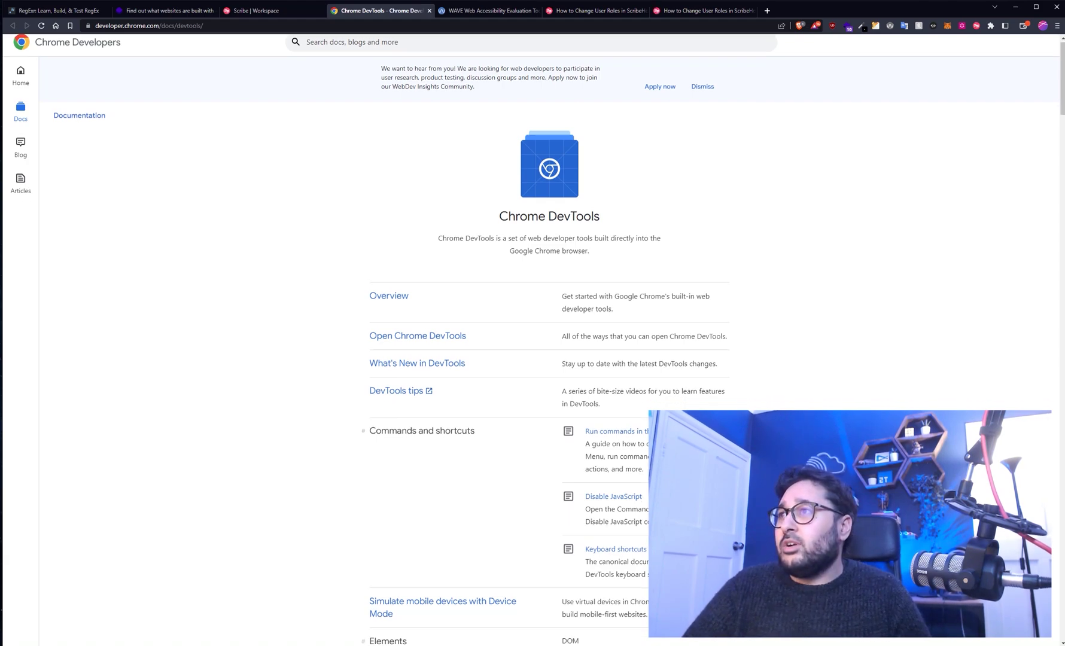
pyautogui.rightClick(759, 189)
pyautogui.click(785, 336)
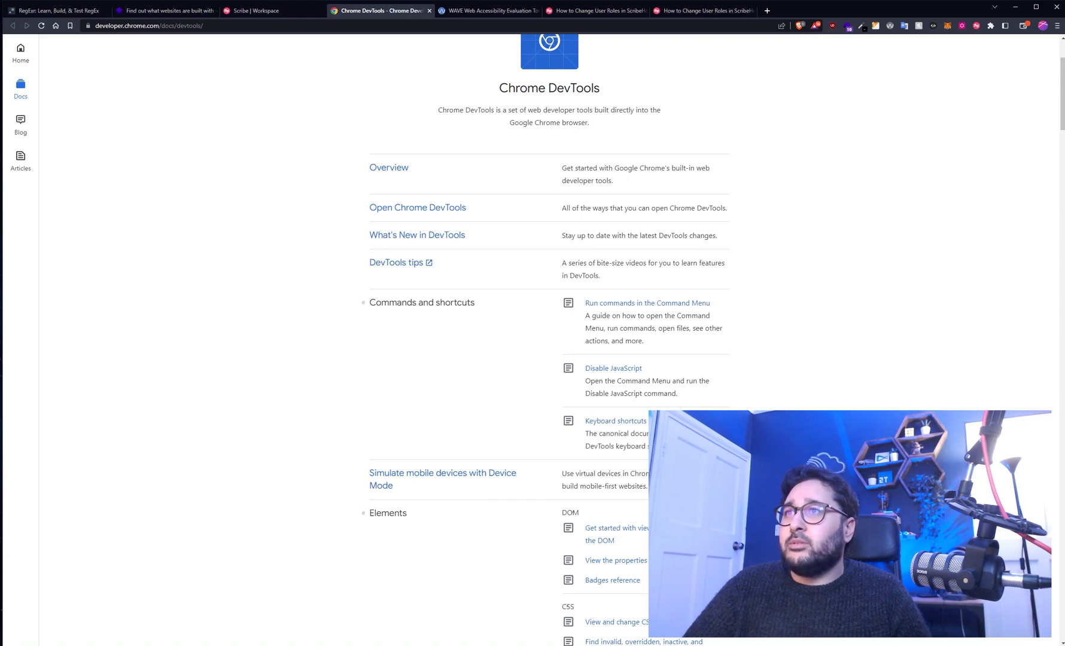
pyautogui.moveTo(538, 346); pyautogui.dragTo(539, 299)
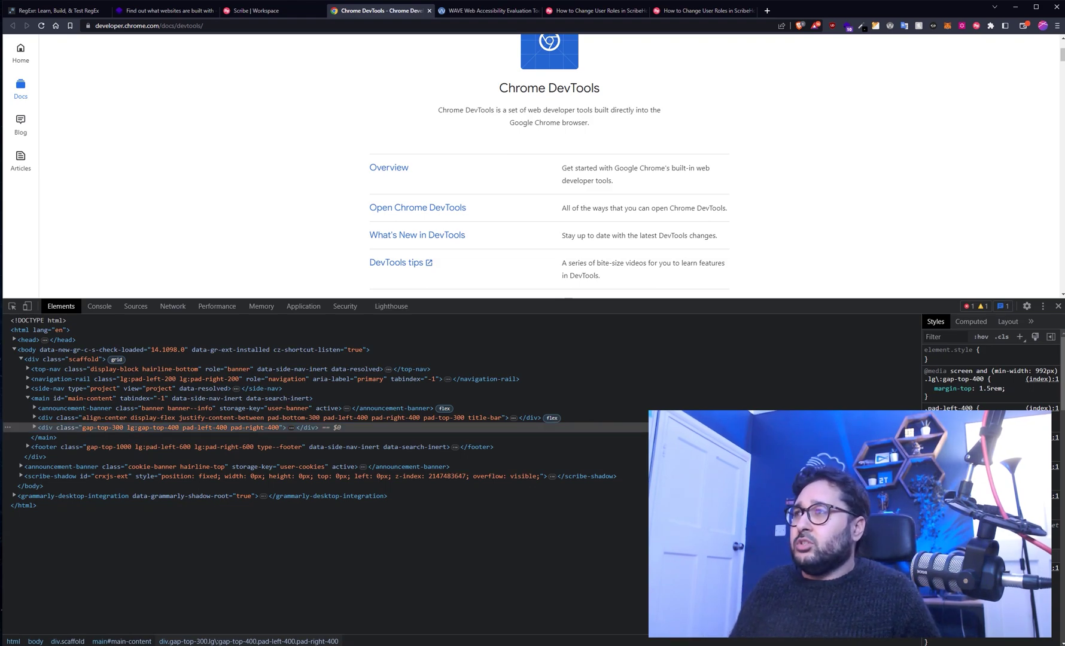
# Select the intro paragraph under the Chrome DevTools heading to show its styles.
pyautogui.hotkey('ctrl', 'shift', 'c')
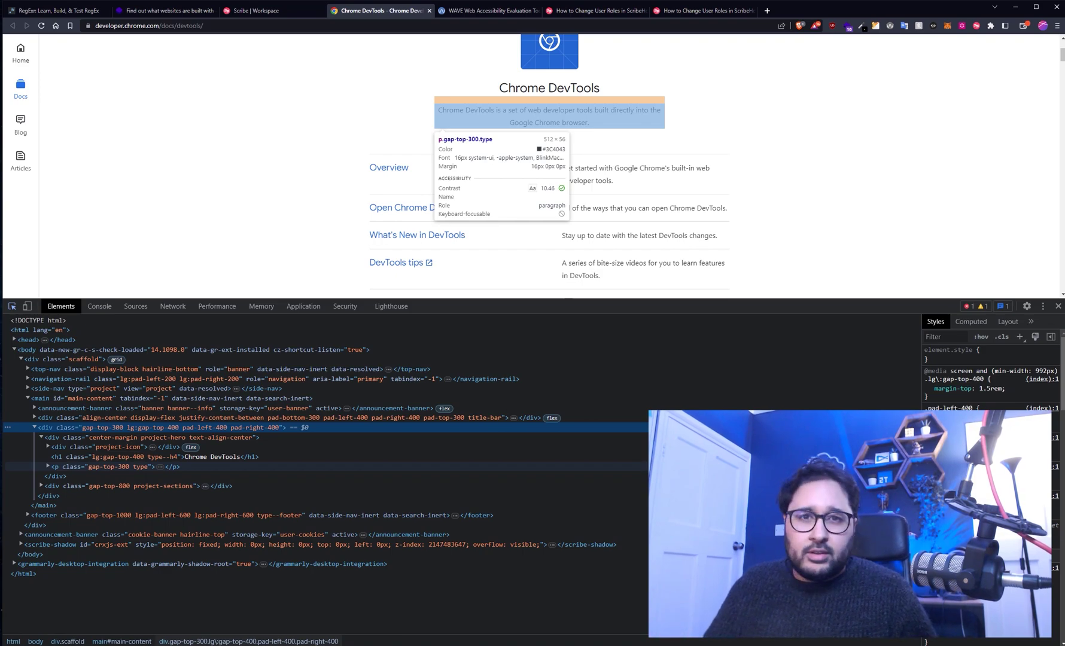
pyautogui.click(549, 117)
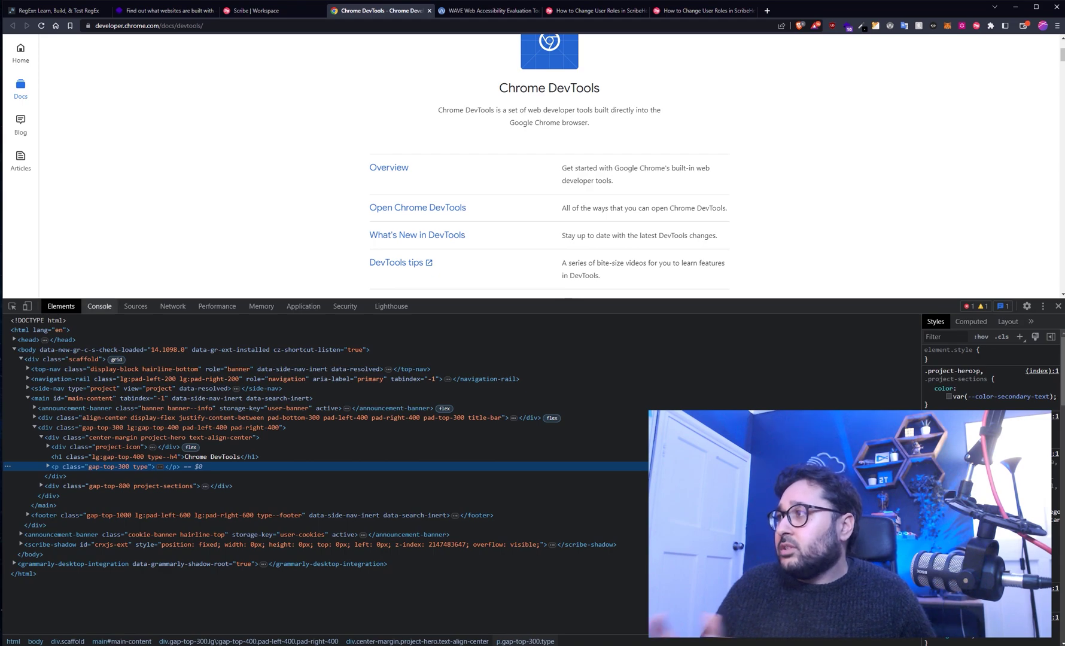
# Browse the Console, Sources, Network and Performance panels of DevTools.
pyautogui.click(99, 307)
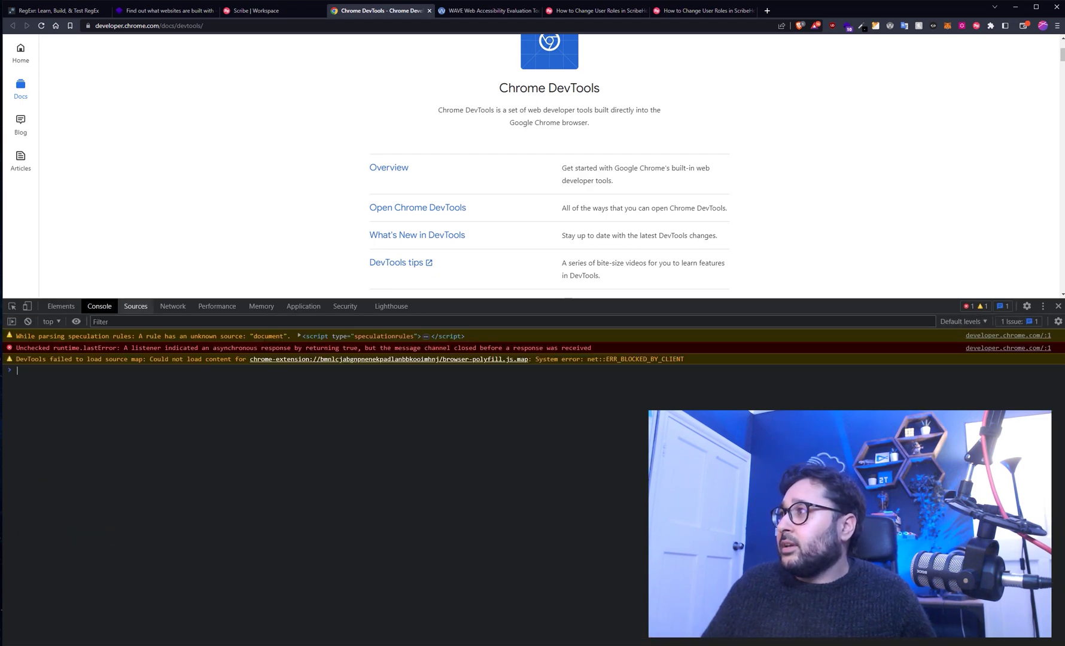
pyautogui.click(136, 306)
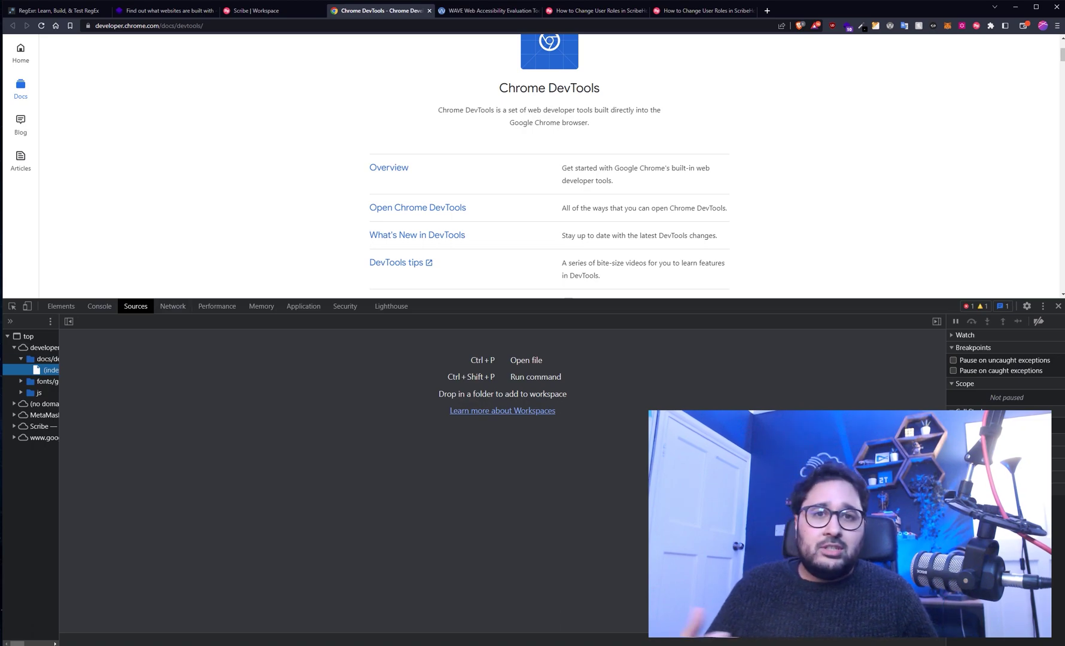
pyautogui.click(173, 307)
pyautogui.click(216, 306)
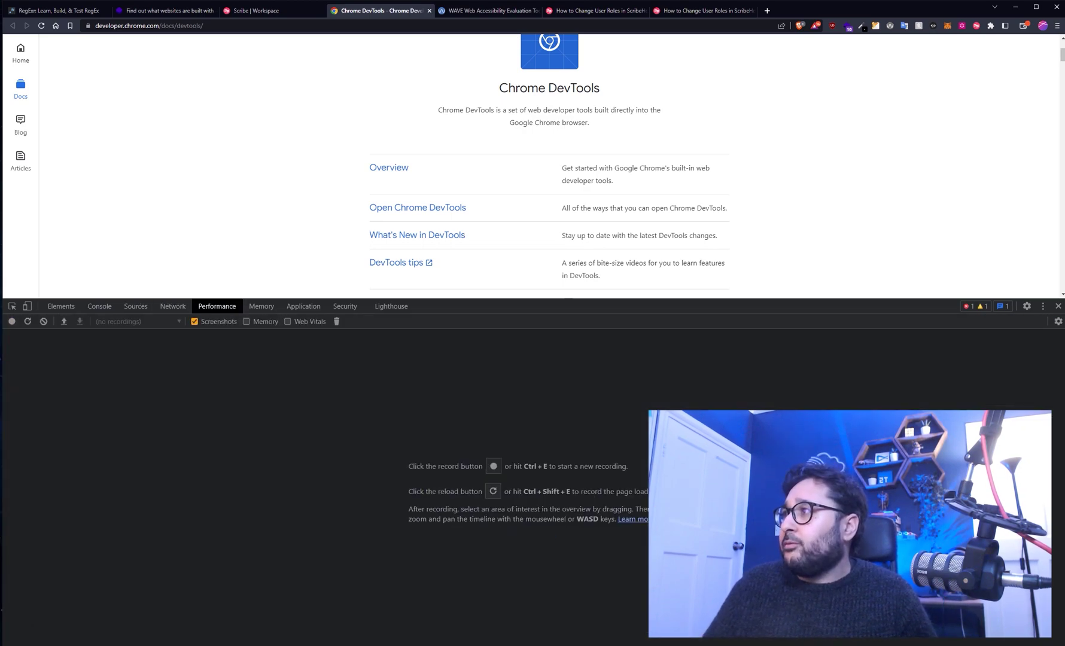
# View the Lighthouse, Security and Memory panels, return to Elements, then switch to the WAVE tab.
pyautogui.click(391, 307)
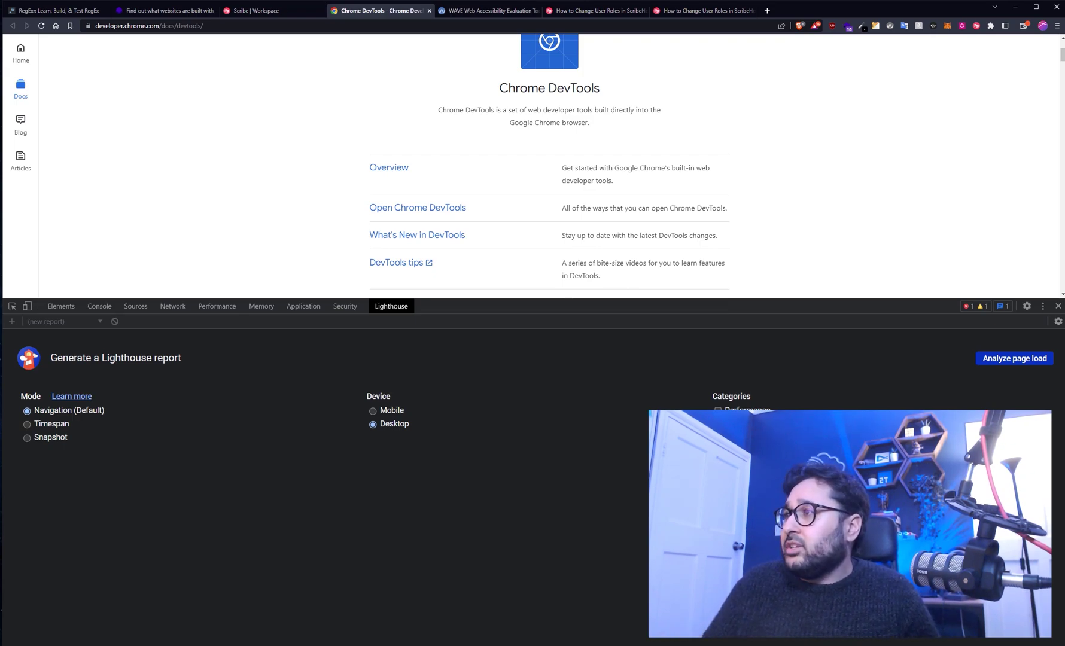
pyautogui.click(346, 306)
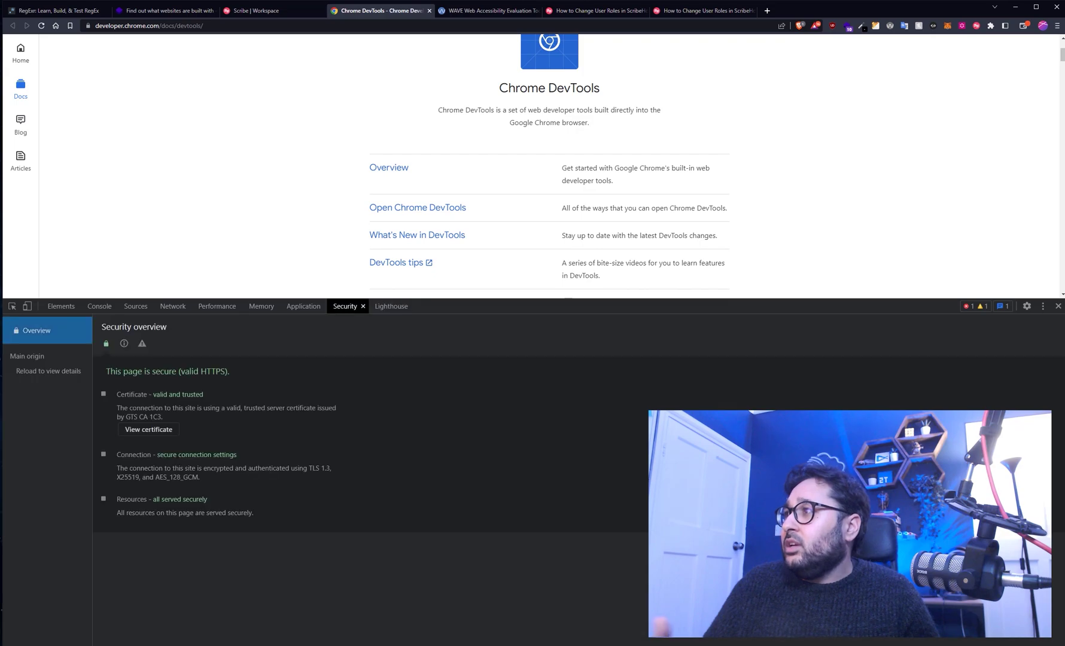
pyautogui.click(262, 306)
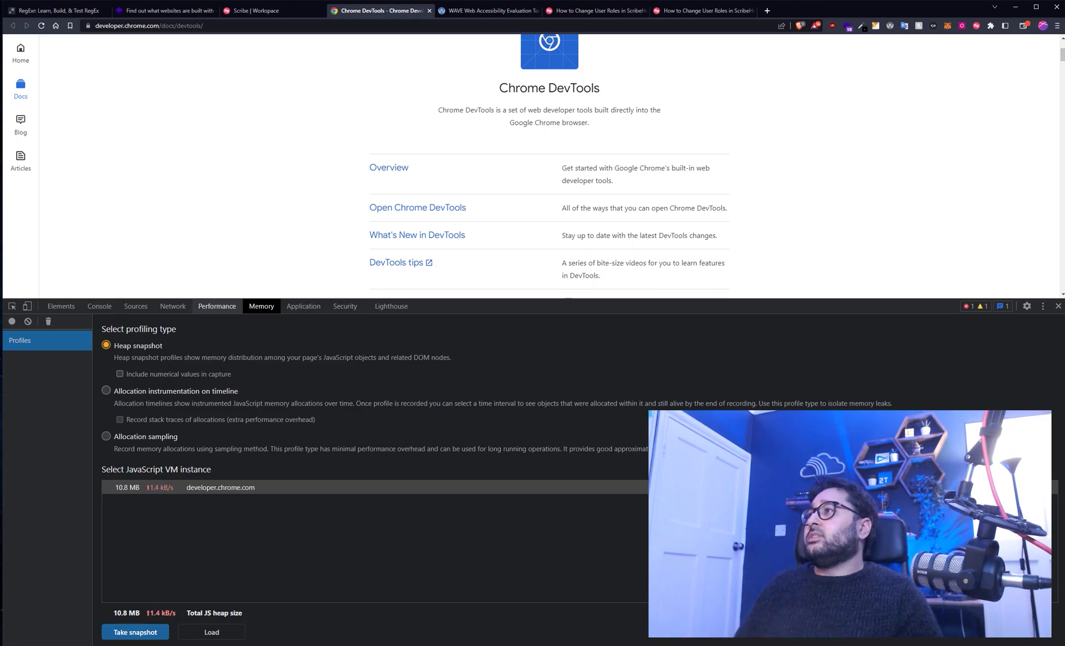
pyautogui.click(61, 306)
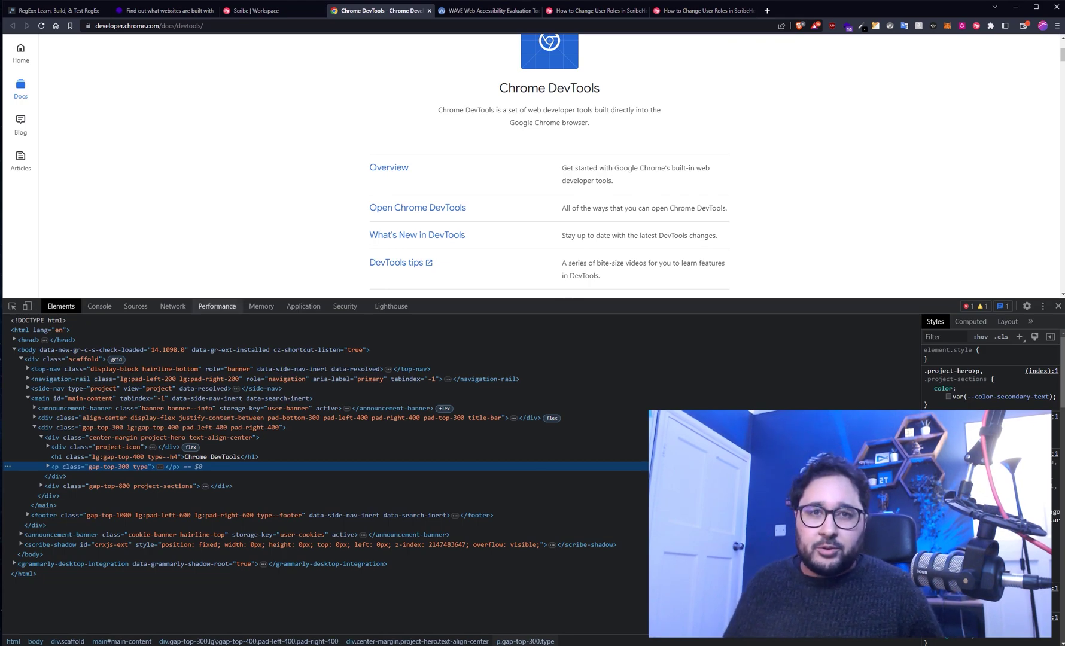
pyautogui.hotkey('ctrl', 'Tab')
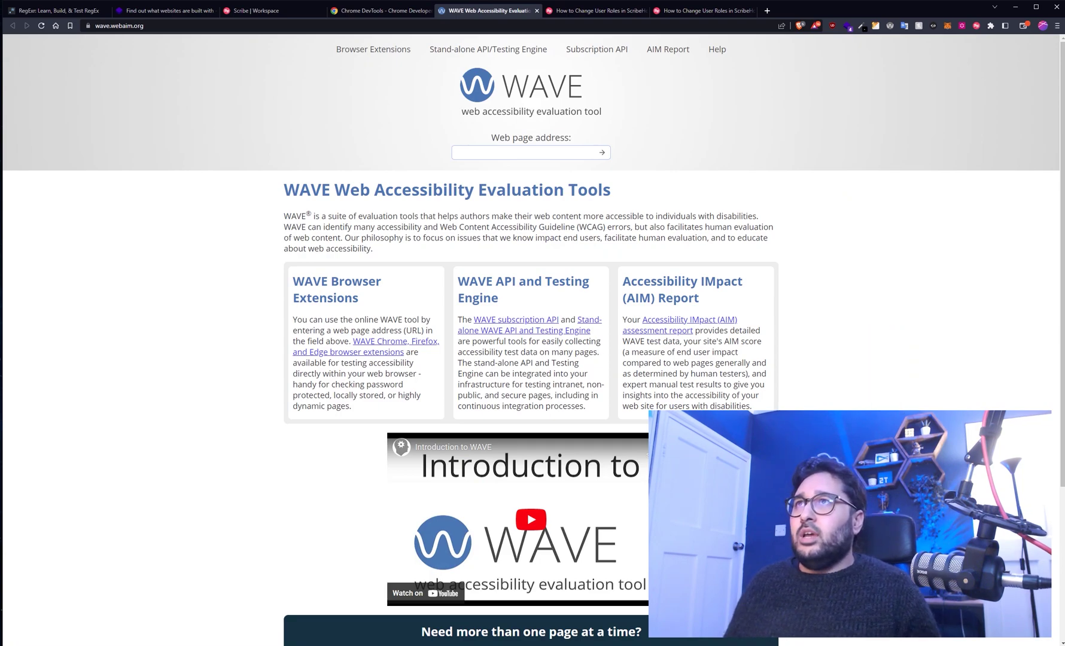
pyautogui.scroll(-2, 532, 340)
pyautogui.scroll(2, 533, 340)
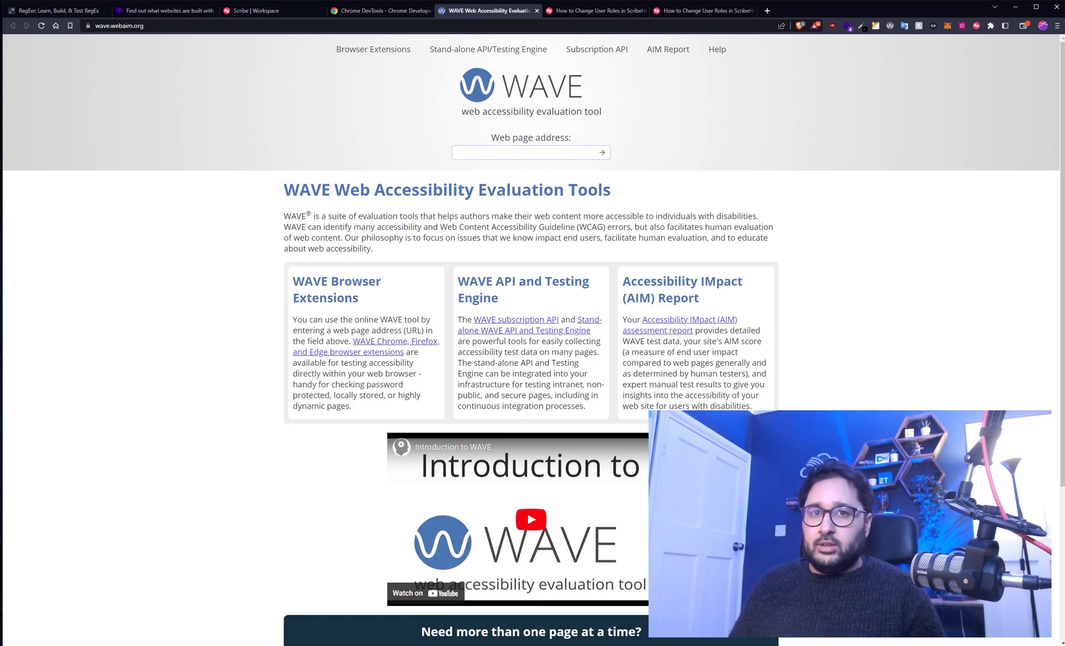
pyautogui.scroll(-3, 533, 340)
pyautogui.scroll(3, 533, 340)
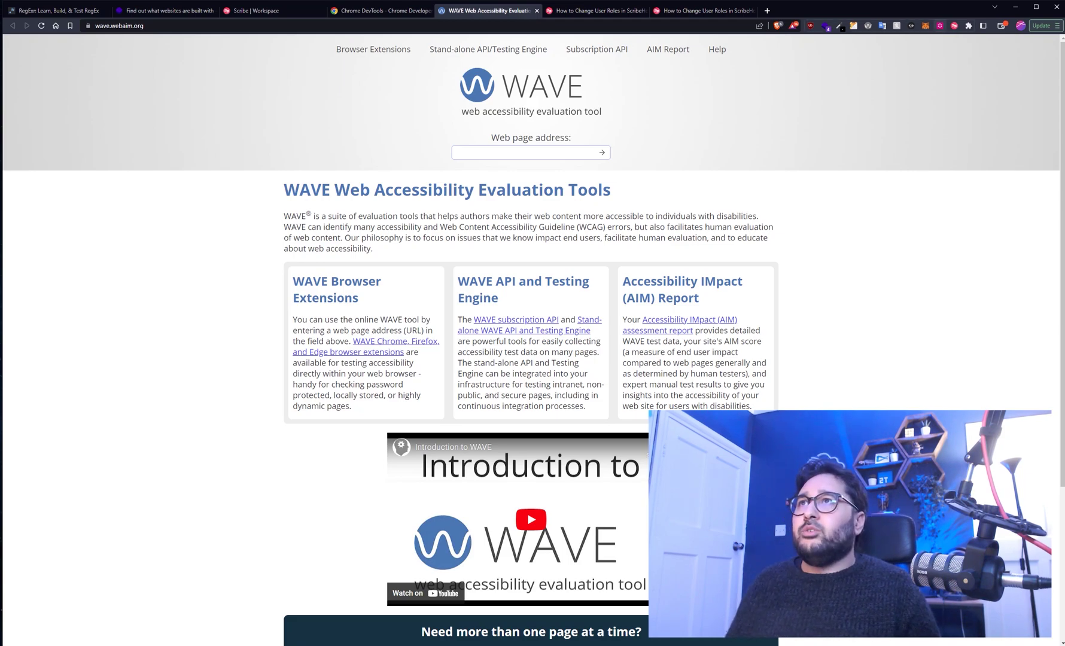
# Run the WAVE extension (Ctrl+Shift+U) on the WAVE homepage, then bring the Wappalyzer tab forward.
pyautogui.hotkey('ctrl', 'shift', 'u')
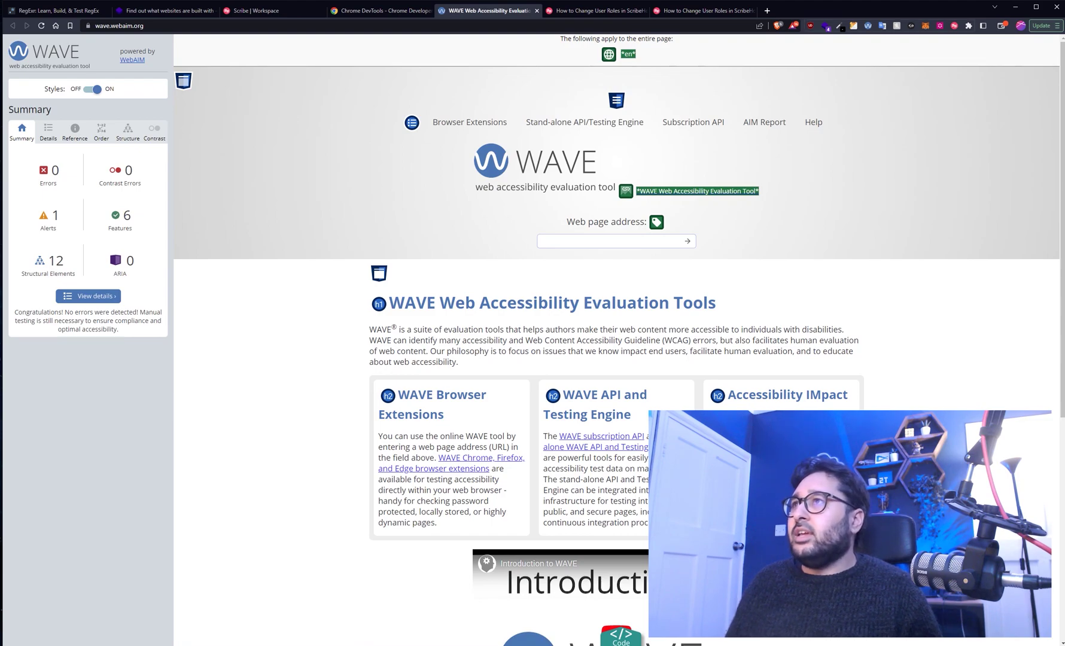
pyautogui.scroll(-6, 617, 339)
pyautogui.scroll(8, 616, 339)
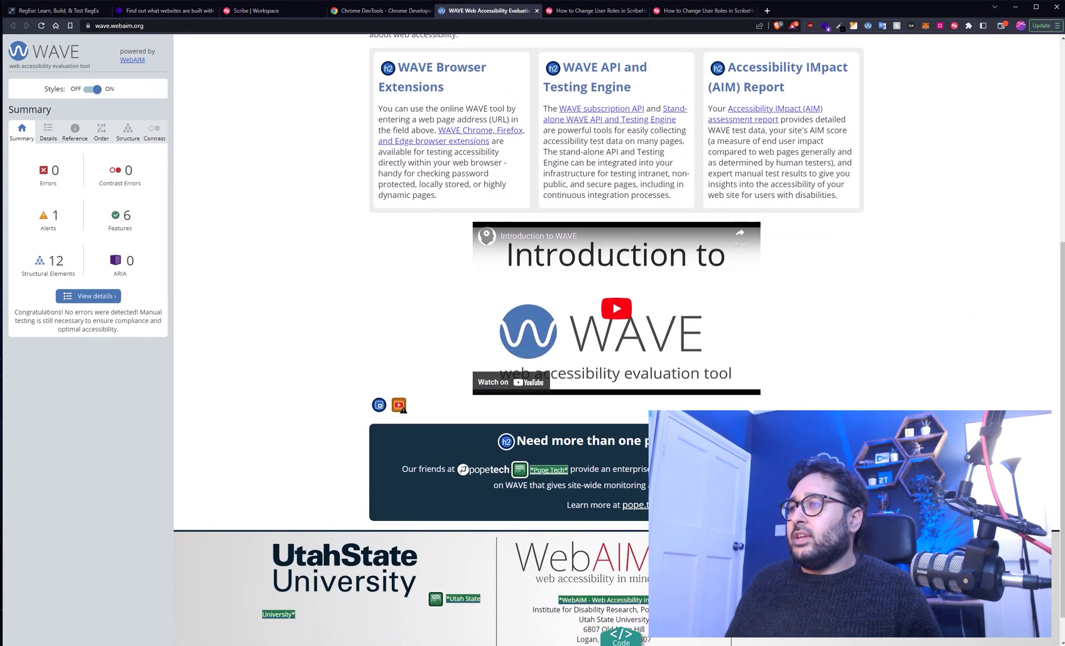
pyautogui.hotkey('ctrl', 'shift', 'Tab')
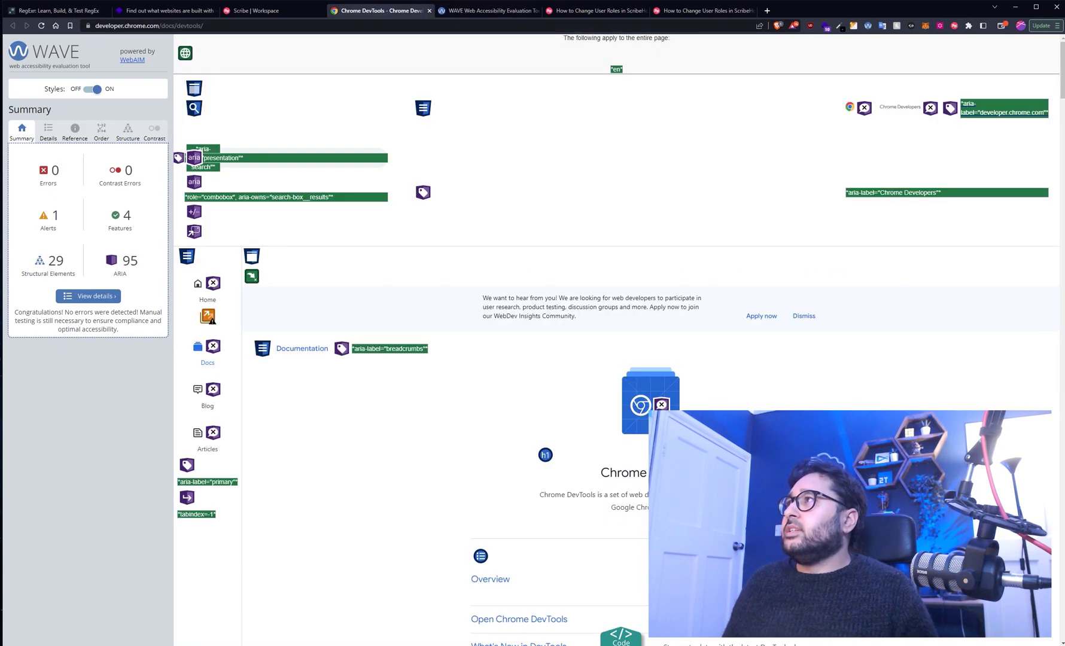
pyautogui.click(162, 10)
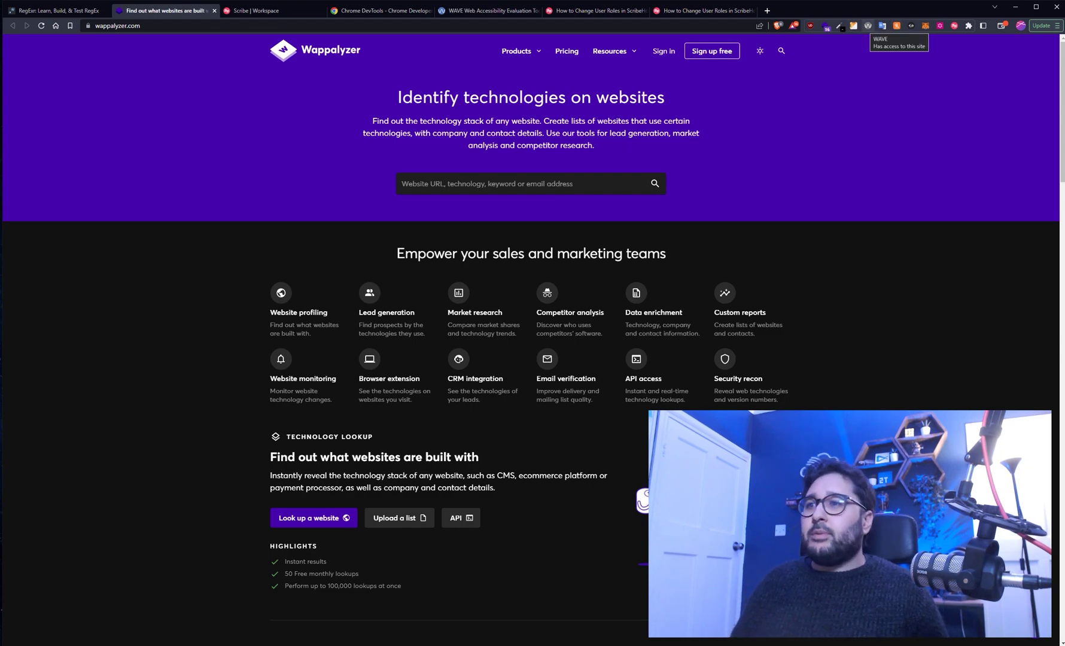
# Run WAVE on wappalyzer.com, open Details, and toggle the Errors and Missing alternative text markers off and on.
pyautogui.click(867, 26)
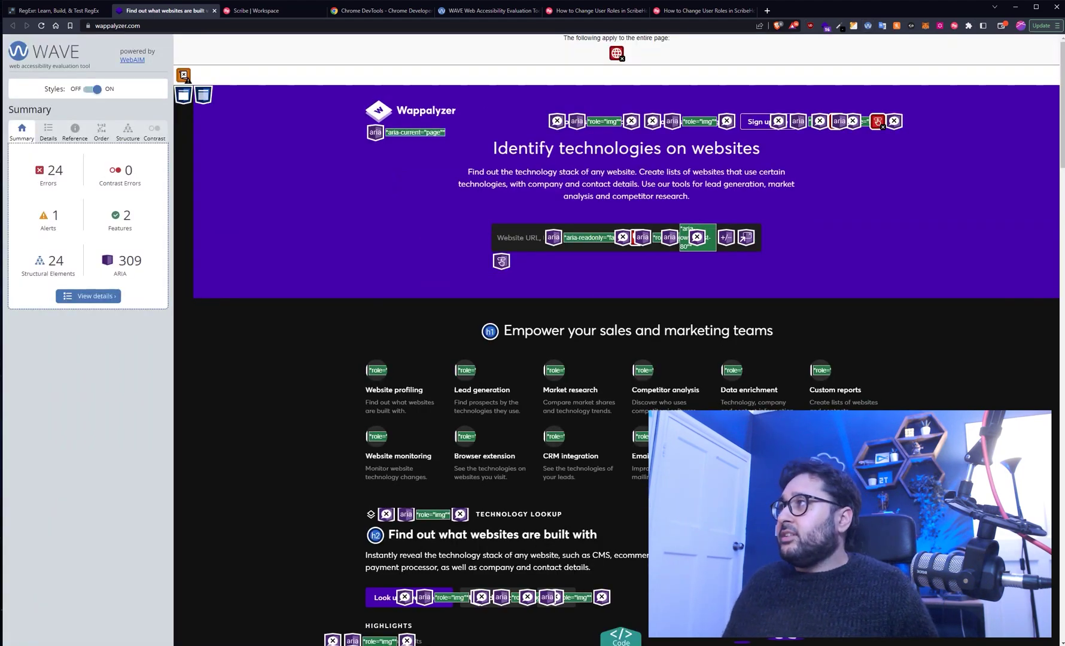
pyautogui.click(48, 131)
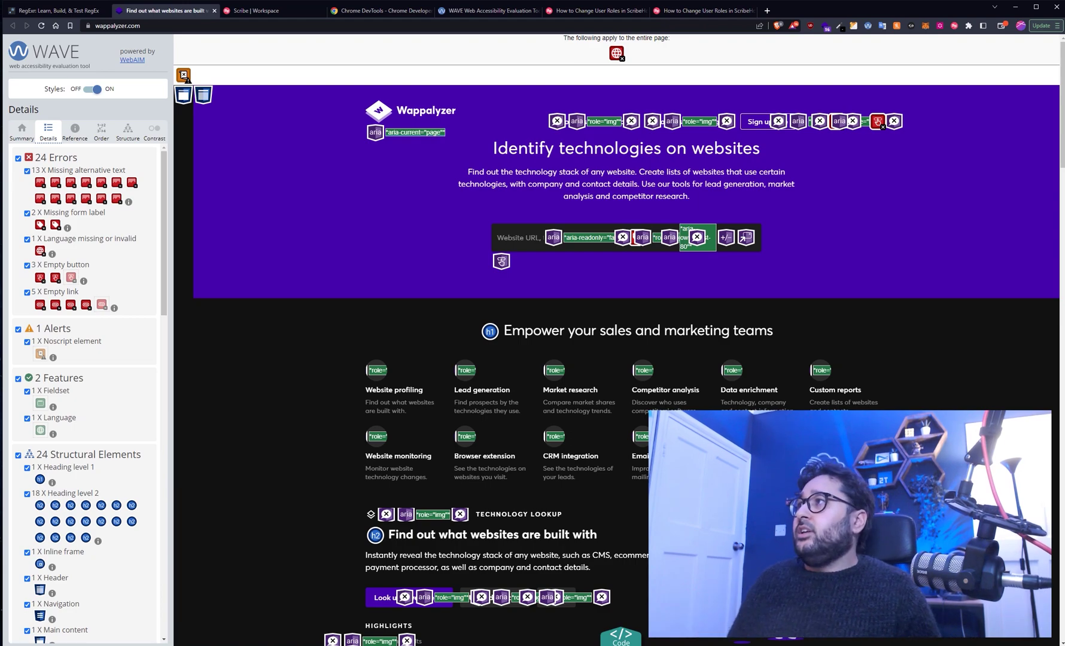
pyautogui.click(18, 158)
pyautogui.click(18, 158)
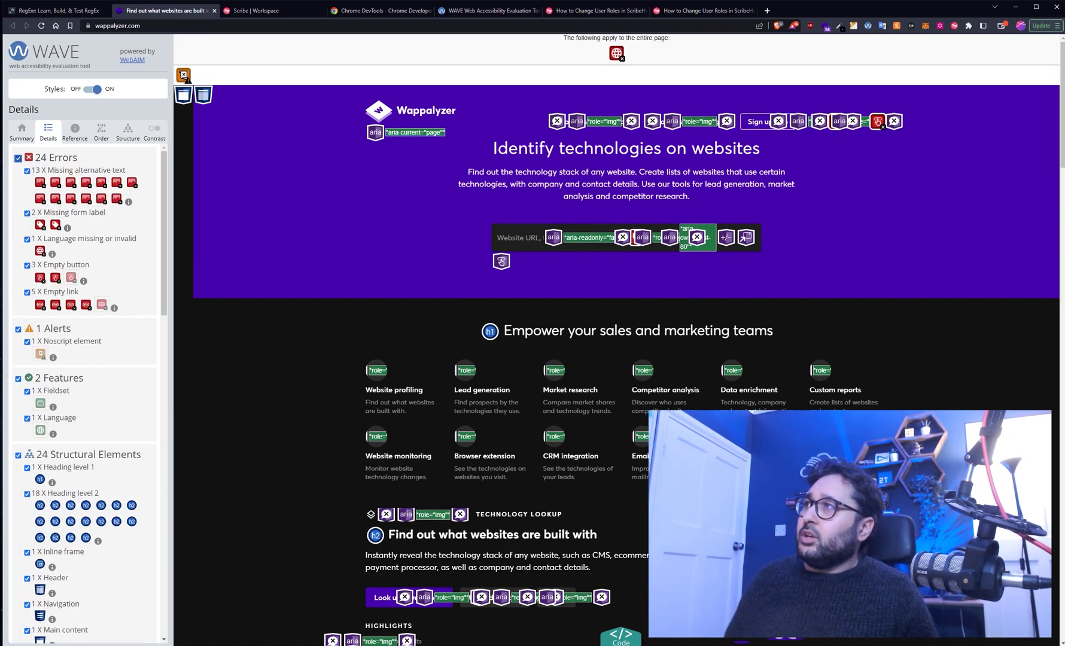
pyautogui.click(27, 171)
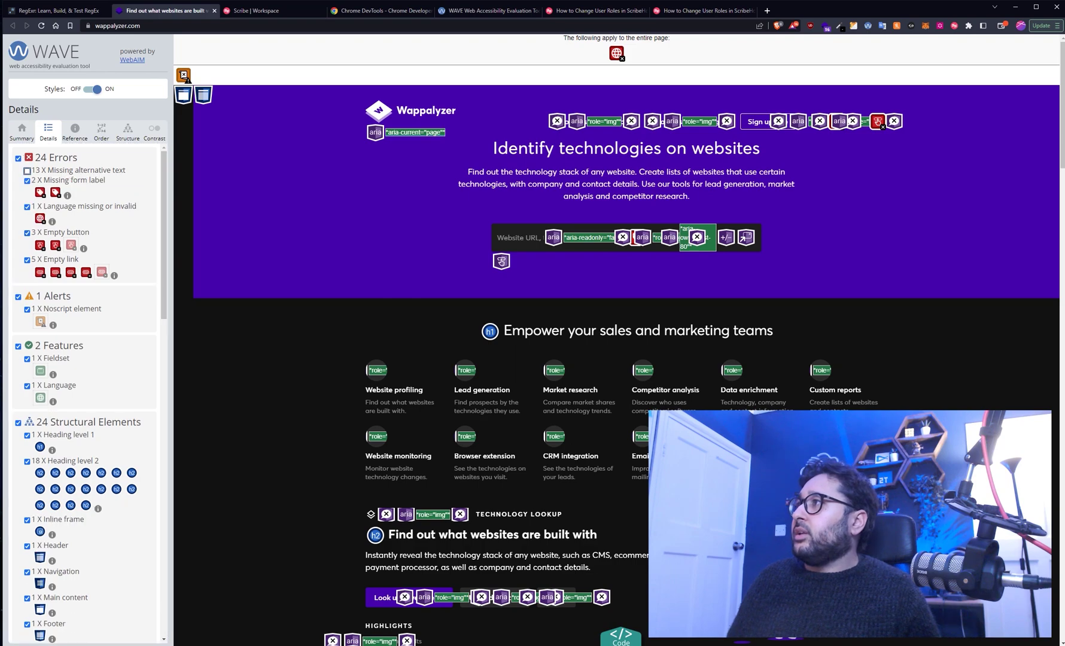
pyautogui.click(27, 170)
# Uncheck Alerts, Features, Structural Elements and ARIA so only error markers remain.
pyautogui.scroll(-4, 616, 335)
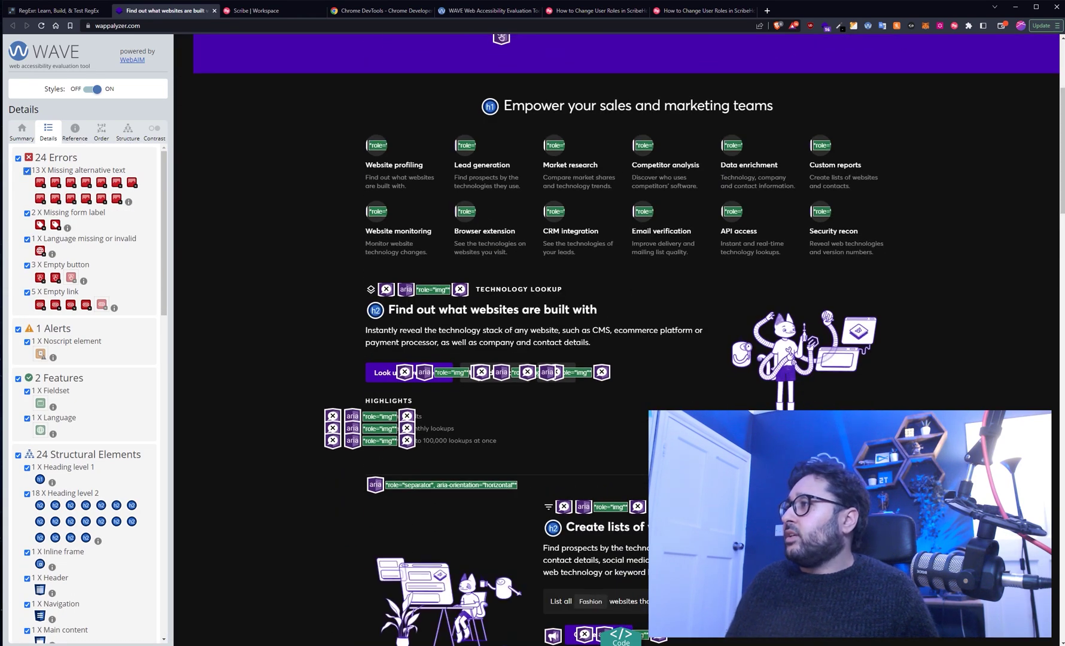
pyautogui.scroll(-15, 628, 335)
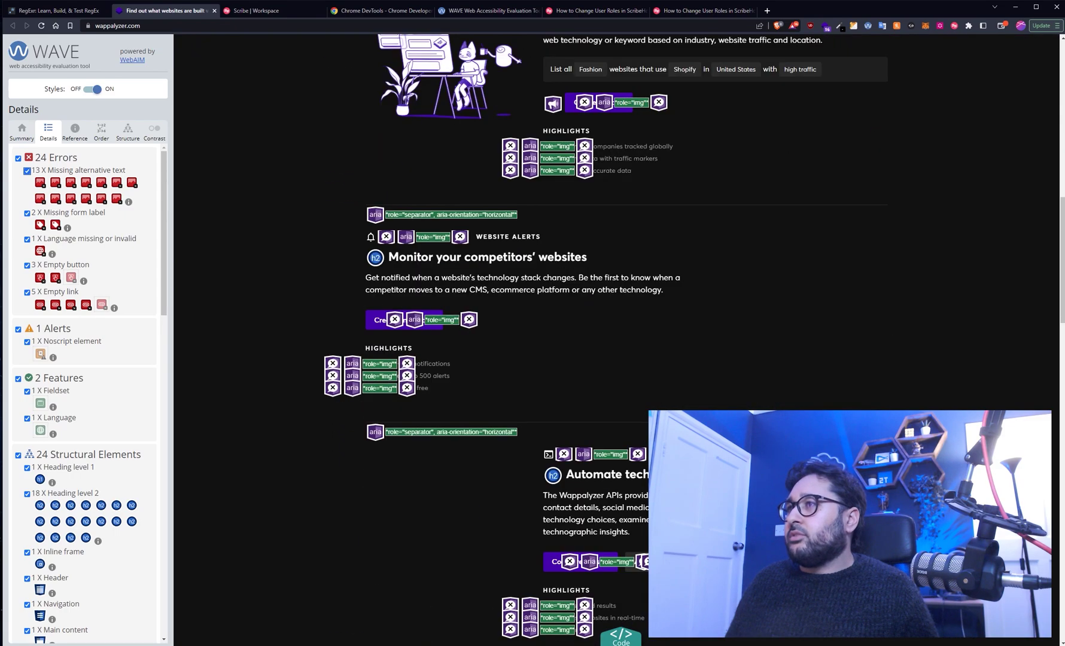
pyautogui.click(18, 455)
pyautogui.click(18, 329)
pyautogui.click(18, 351)
pyautogui.click(18, 399)
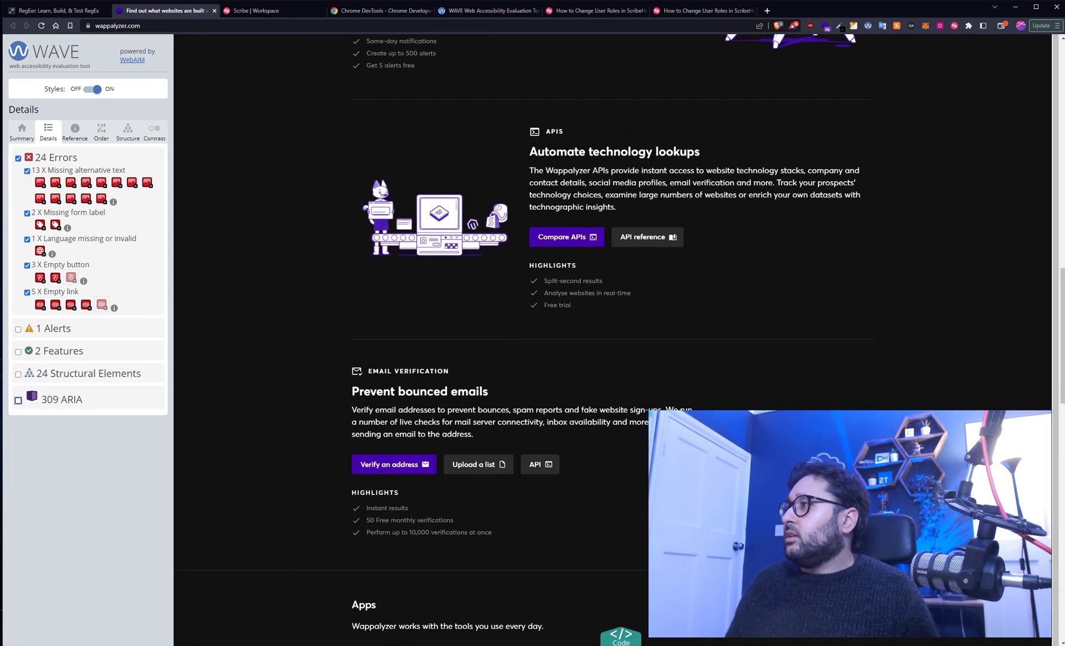
pyautogui.scroll(-4, 617, 335)
pyautogui.scroll(20, 616, 335)
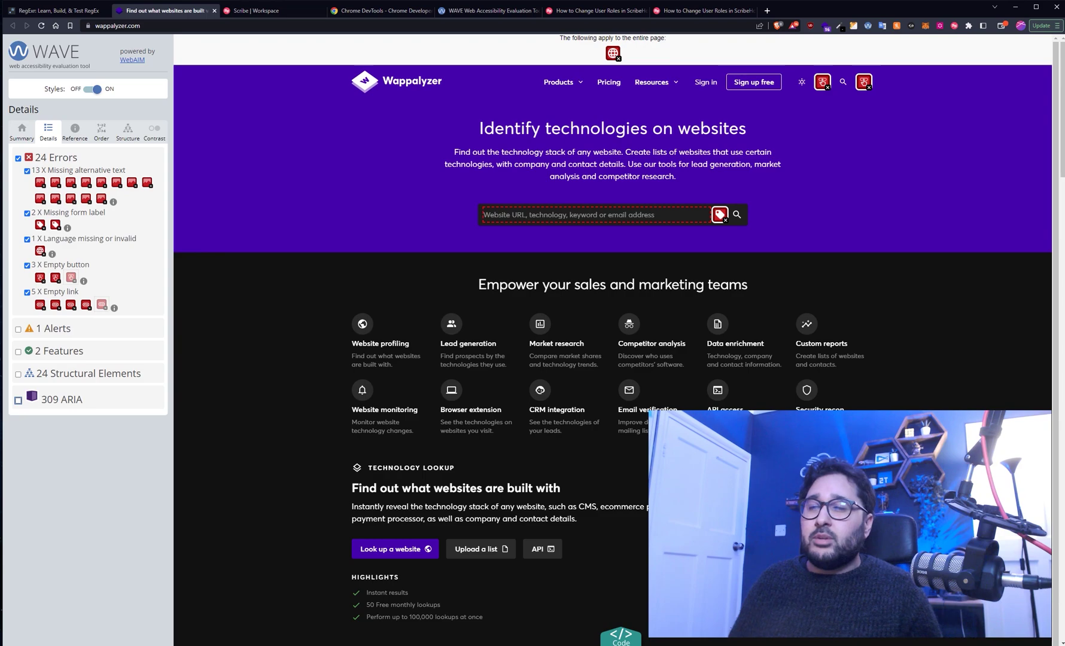
# Read the Empty button and missing page language error popups, then return to the DevTools docs tab.
pyautogui.click(822, 82)
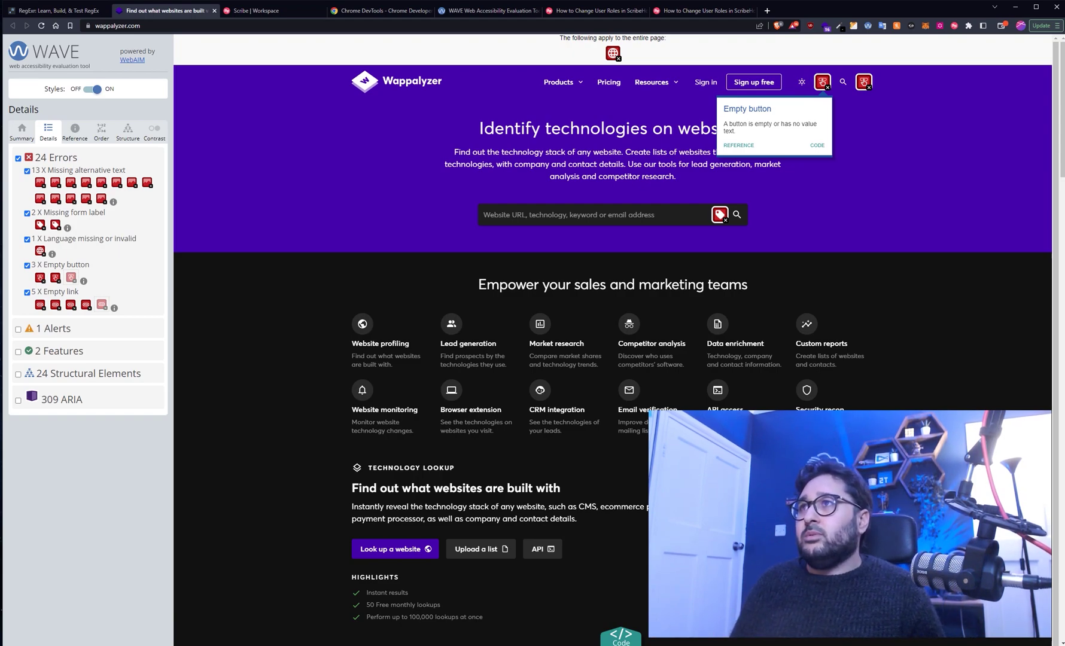
pyautogui.press('Tab')
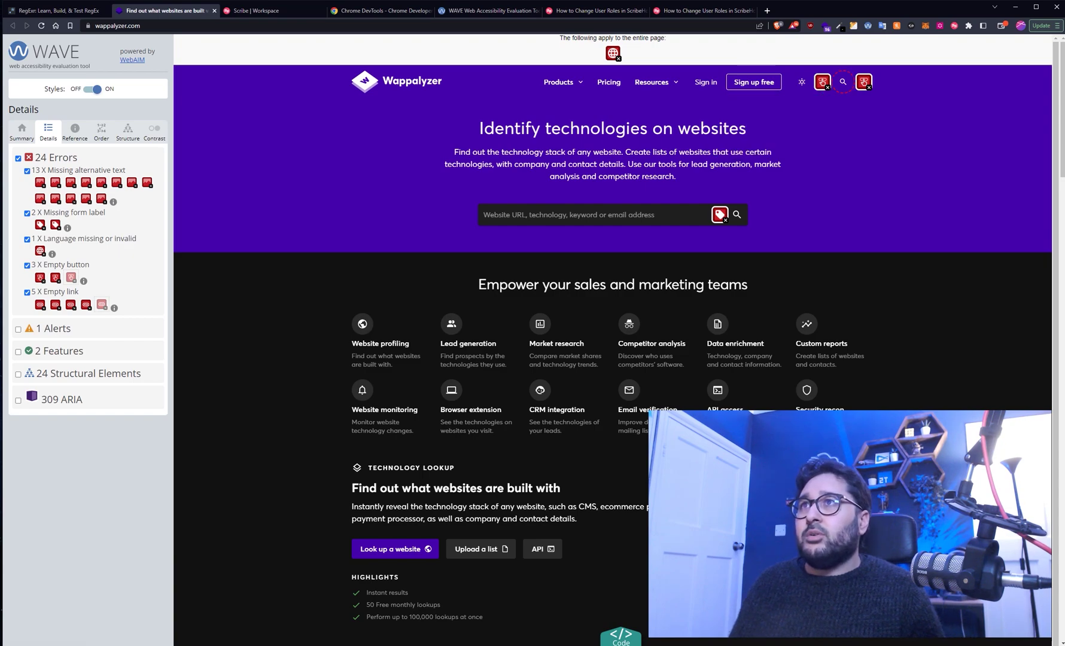
pyautogui.press('Tab')
pyautogui.press('Tab')
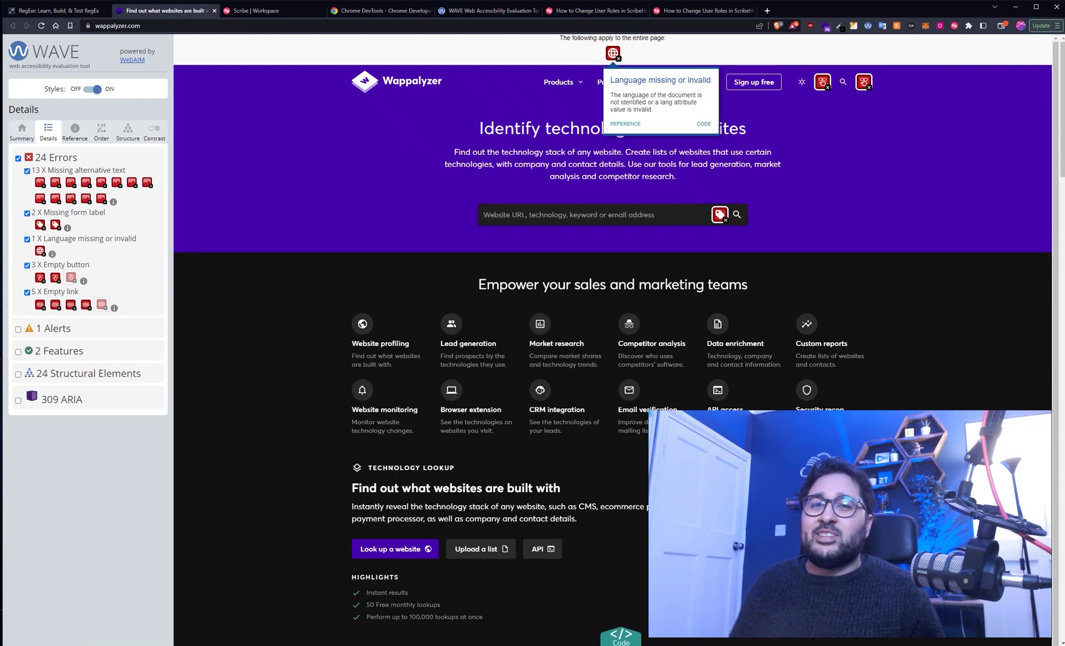
pyautogui.press('Escape')
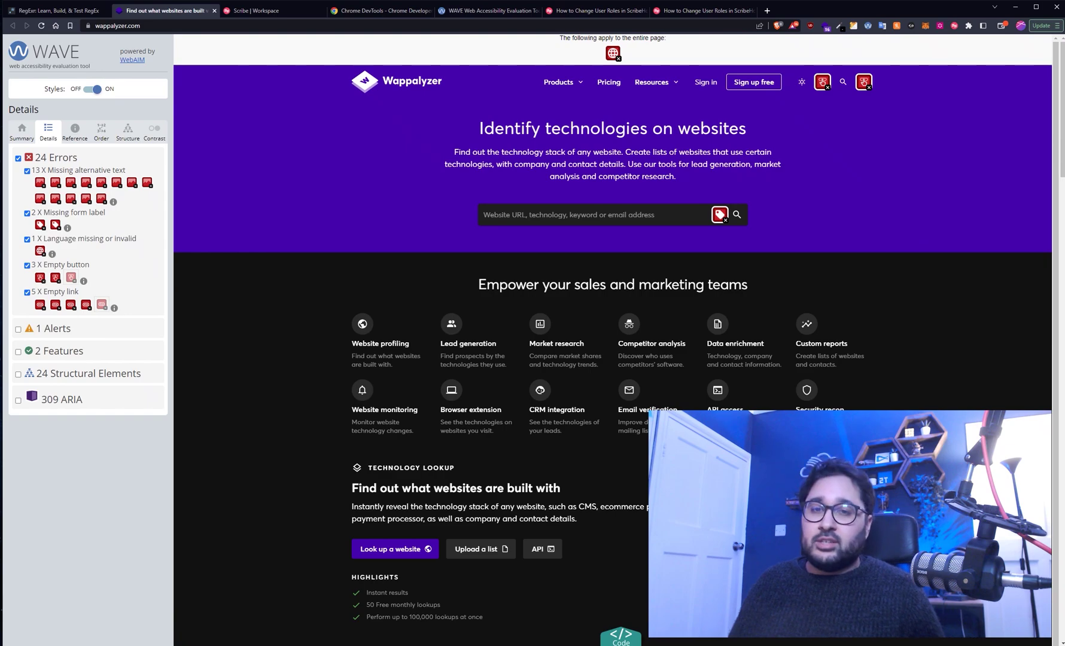
pyautogui.hotkey('ctrl', '4')
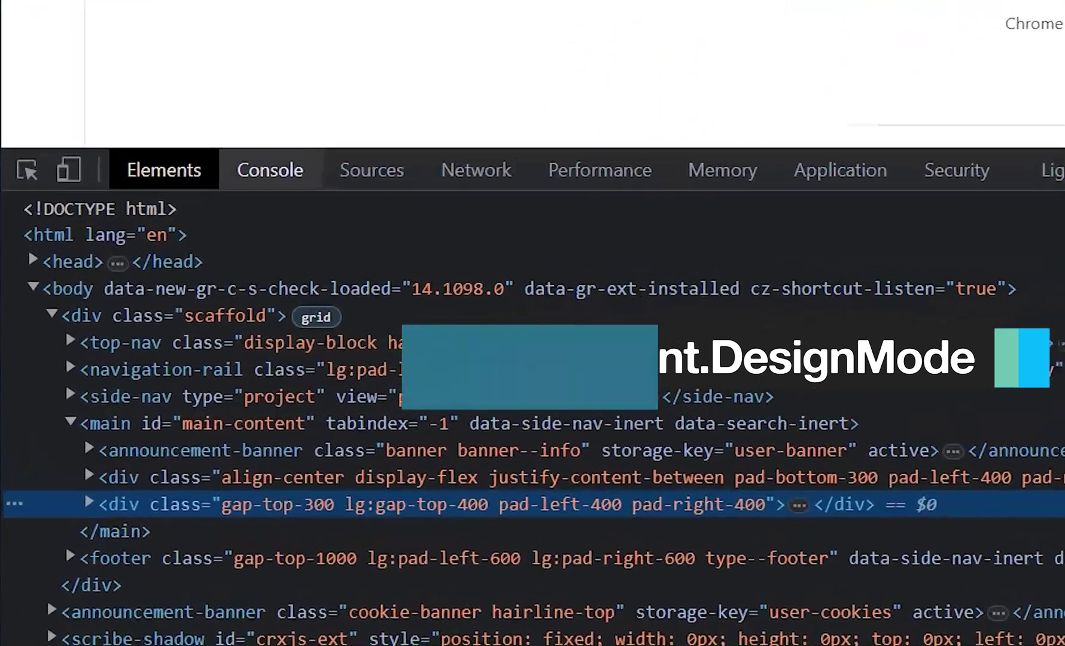
# Run document.designMode = 'on' in the Console to make the docs page editable.
pyautogui.hotkey('ctrl', 'shift', 'j')
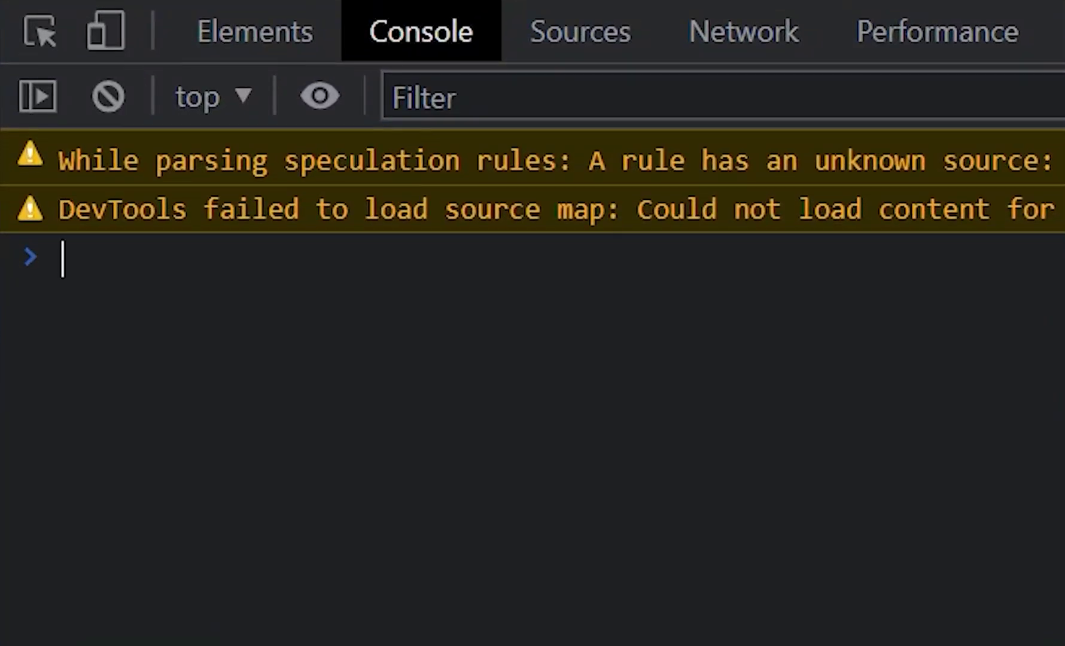
pyautogui.write('document.design')
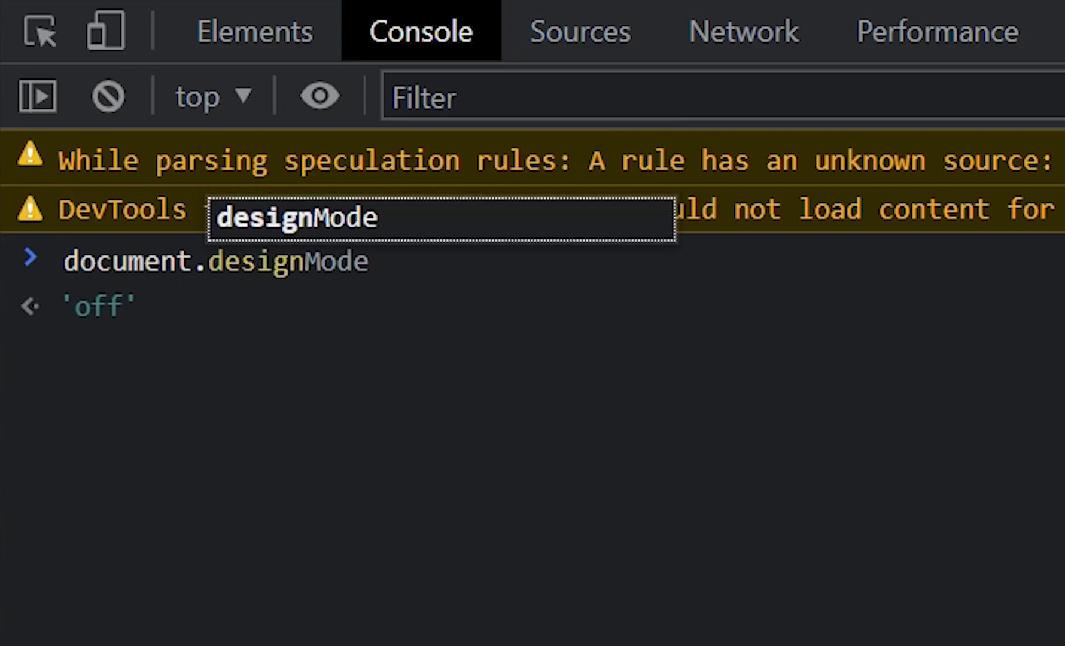
pyautogui.press('Tab')
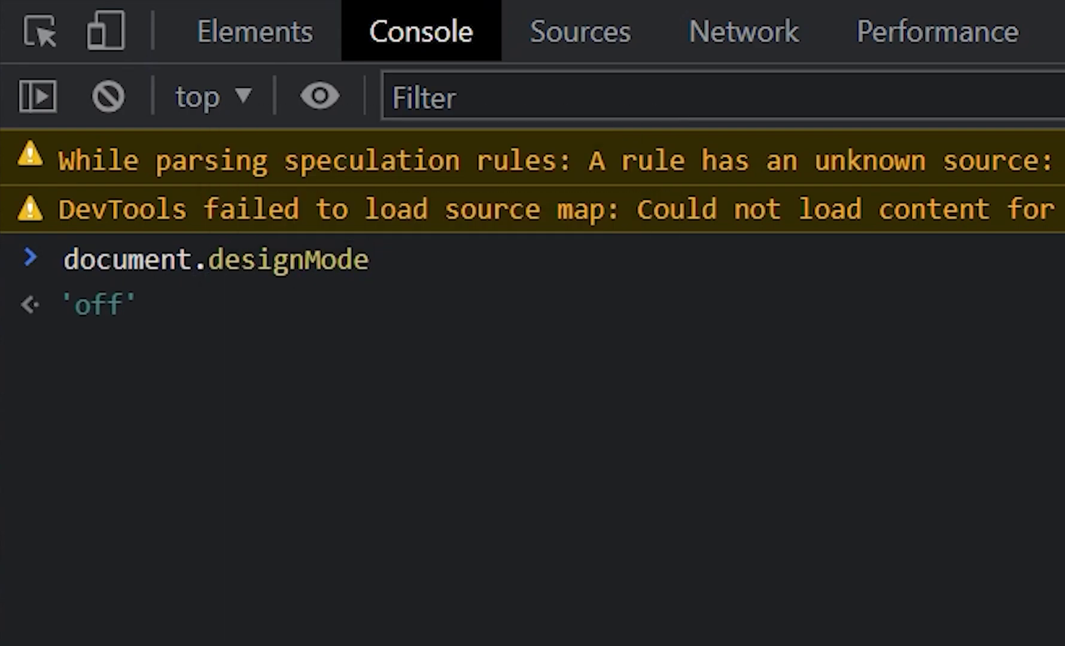
pyautogui.write("= 'on'")
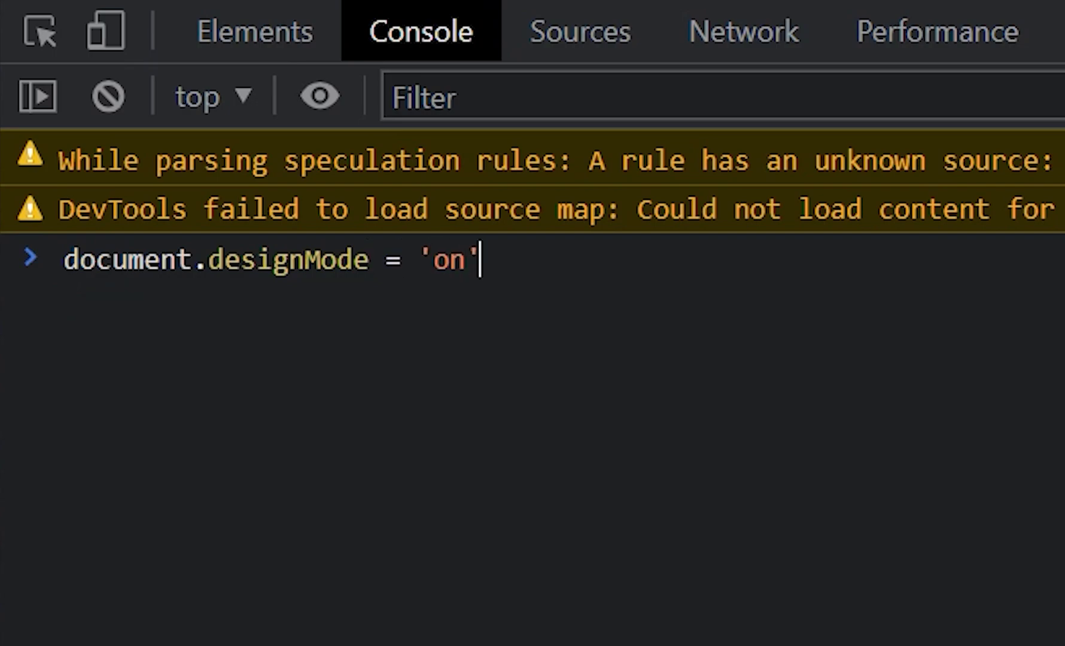
pyautogui.press('Return')
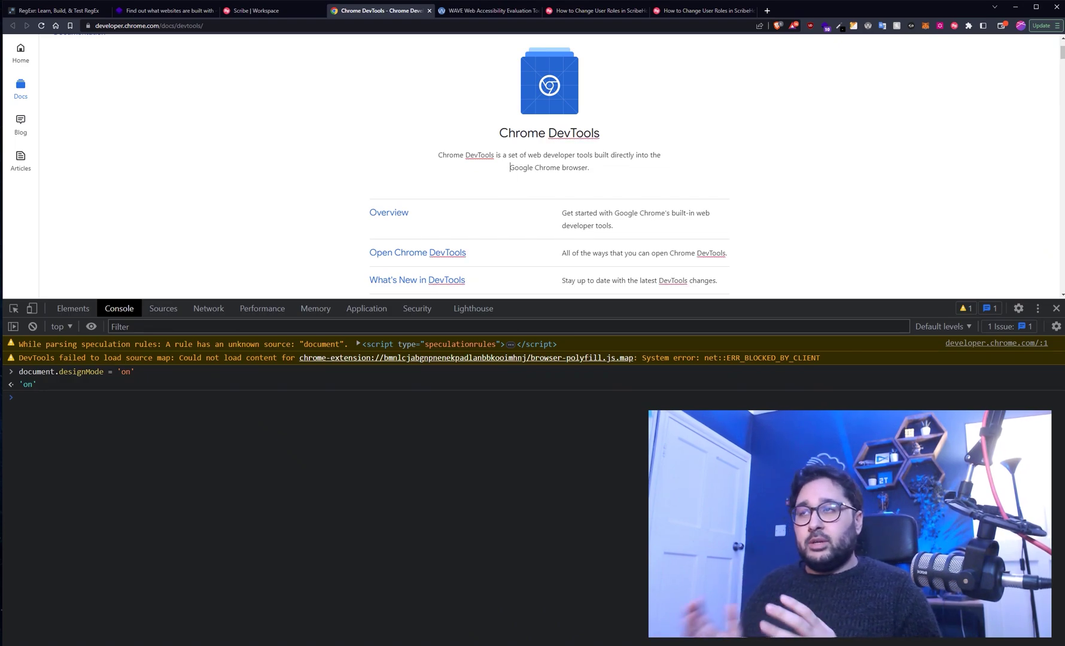
# Replace 'Chrome' in the page heading with 'Curious Bytes', then click into other page text.
pyautogui.doubleClick(522, 133)
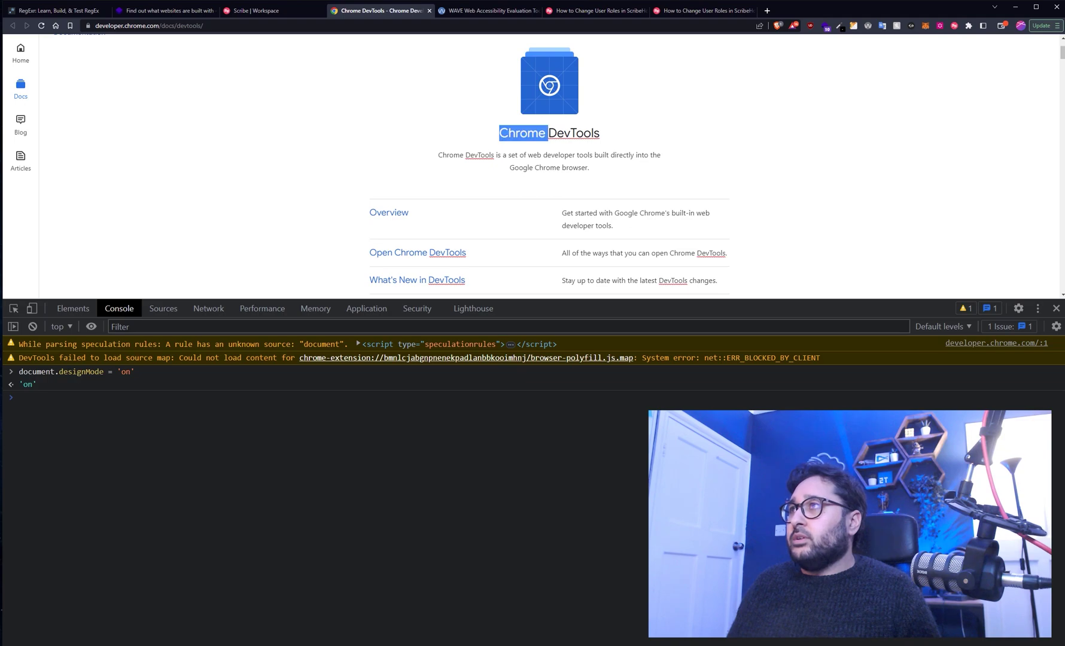
pyautogui.write('Curious Byt')
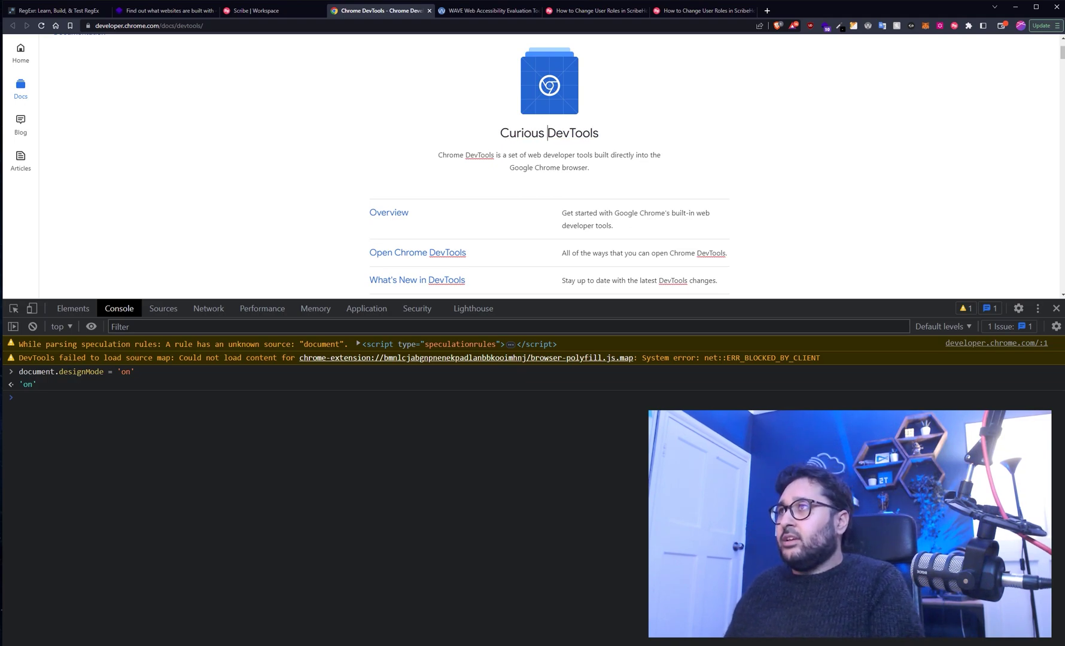
pyautogui.write('es')
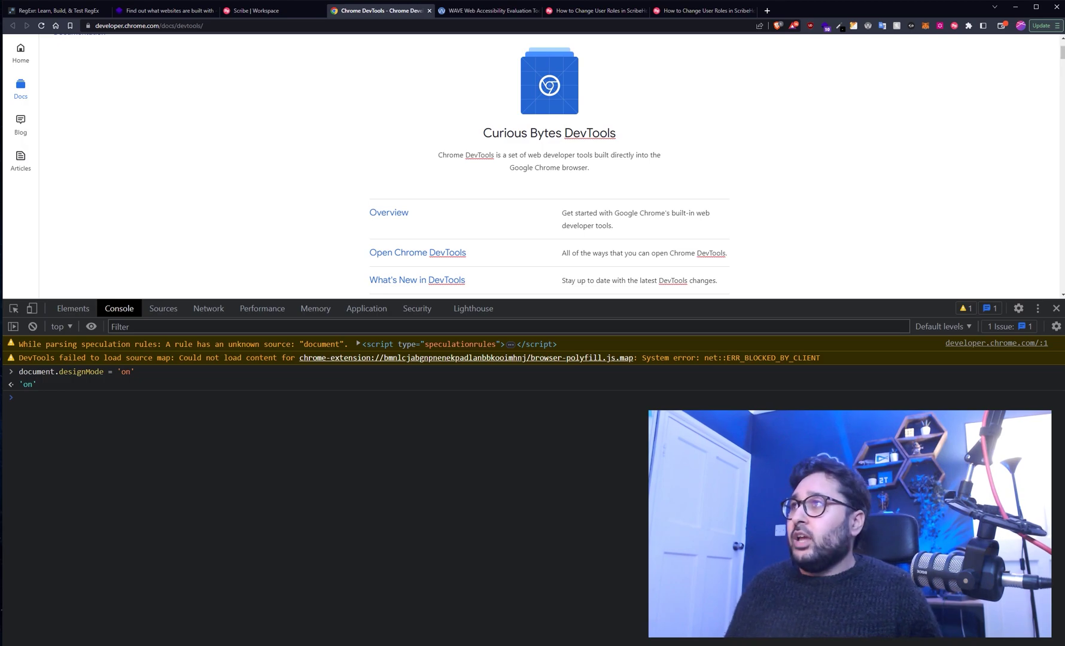
pyautogui.doubleClick(559, 155)
pyautogui.click(589, 168)
pyautogui.scroll(-4, 589, 167)
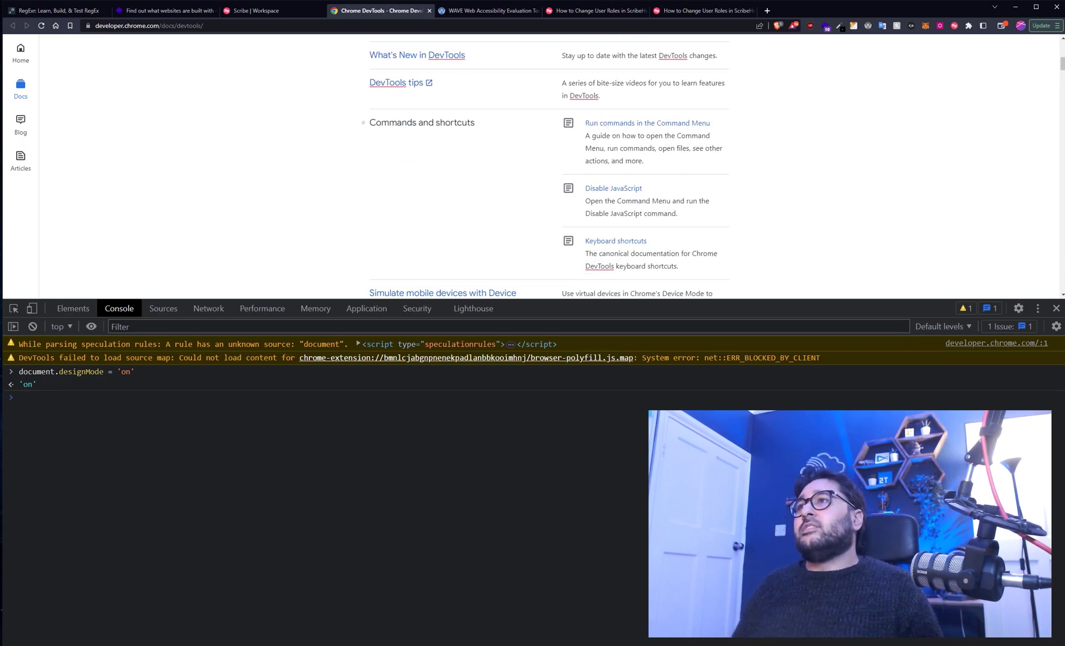
pyautogui.click(613, 188)
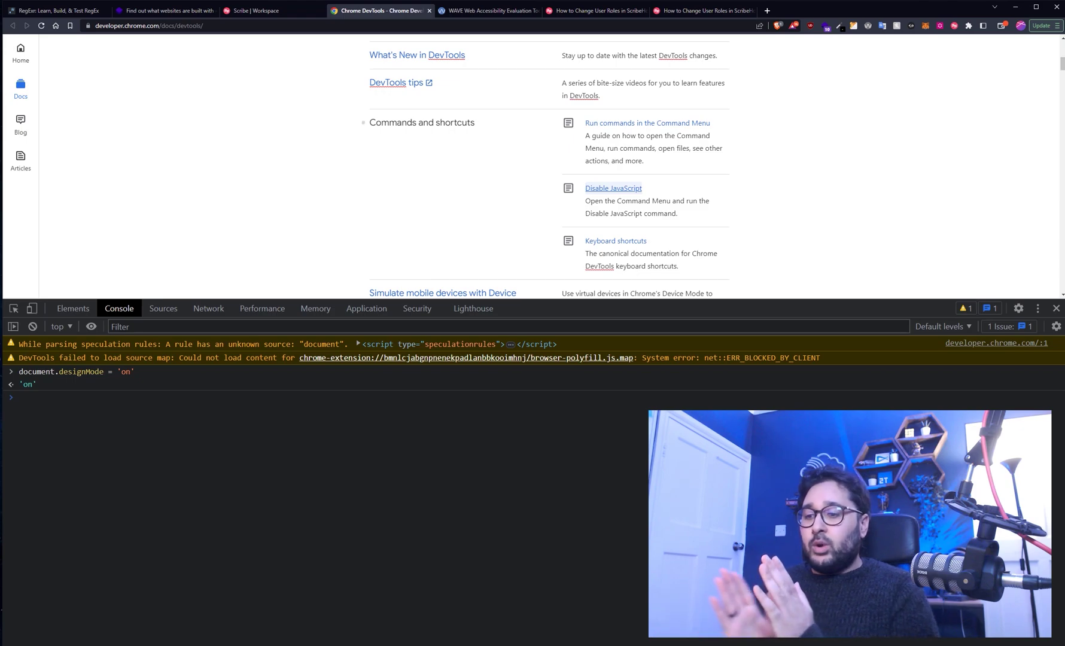
# Type a string of random letters after 'websites.' in the Simulate mobile devices paragraph.
pyautogui.click(585, 188)
pyautogui.scroll(-2, 532, 164)
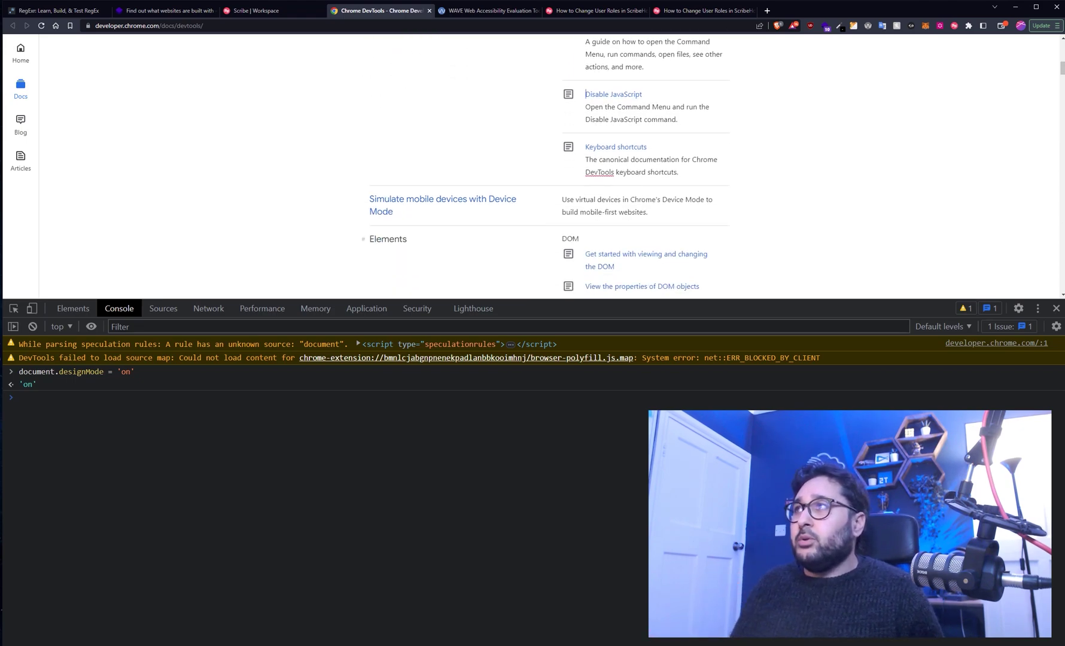
pyautogui.scroll(-1, 549, 167)
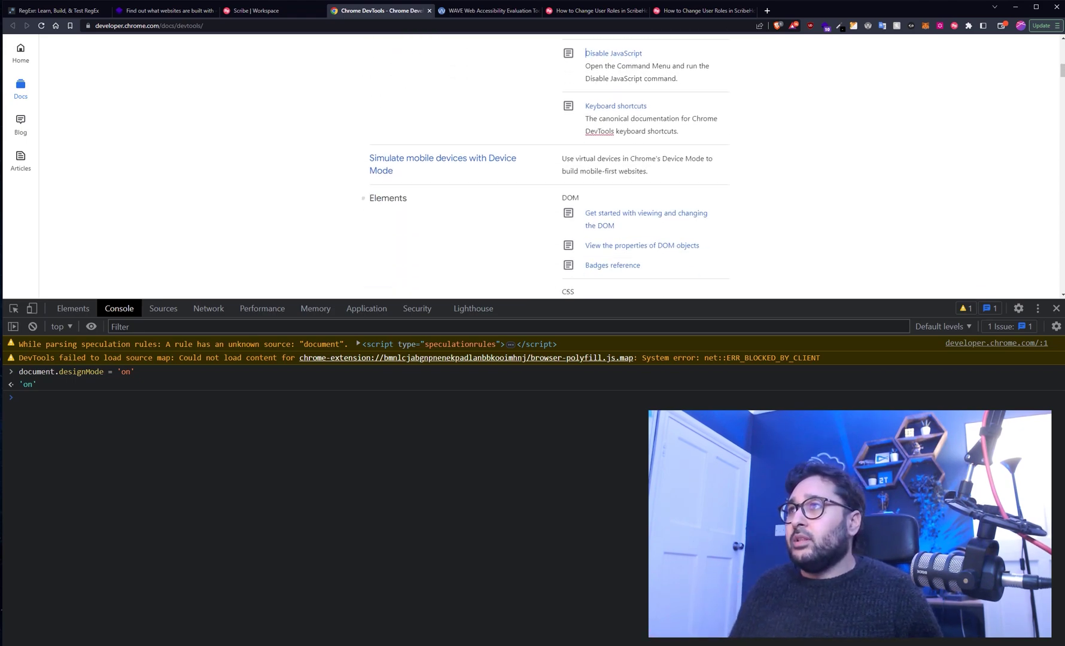
pyautogui.write('kasjndhjka nsjkdn jka')
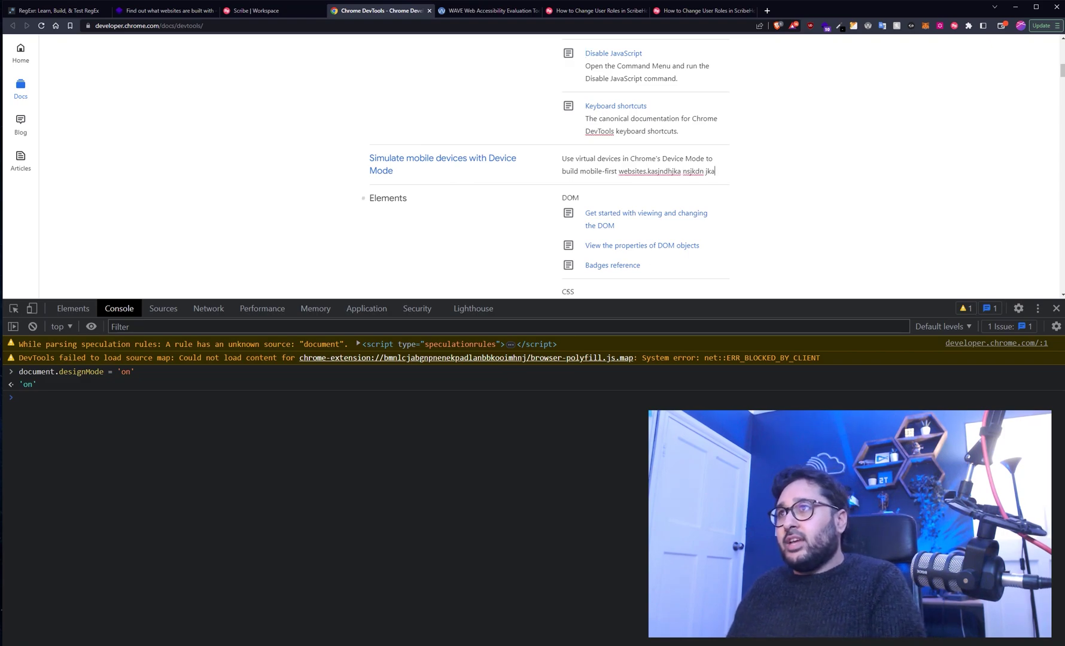
pyautogui.write('sndkjnasjkndjka sndjknask jndkjnasjkdnjka nsdjknaskj dnkajsnkdjnassd')
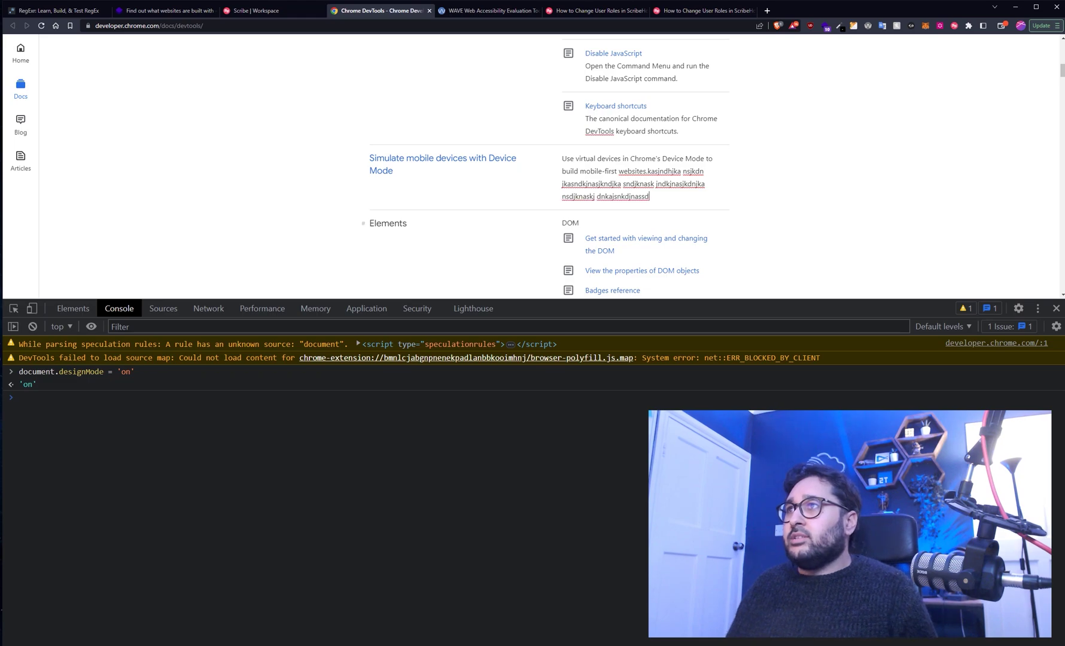
# Copy the paragraph, paste it twice at its end, and type random letters after Elements.
pyautogui.moveTo(650, 197); pyautogui.dragTo(562, 158)
pyautogui.hotkey('ctrl', 'c')
pyautogui.click(649, 196)
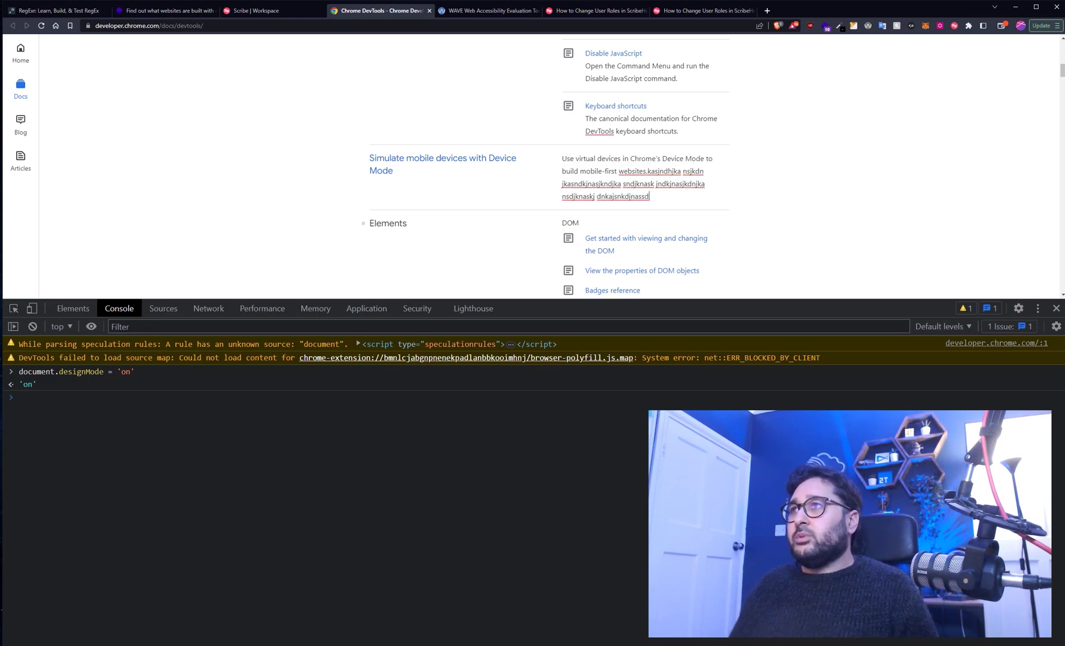
pyautogui.hotkey('ctrl', 'v')
pyautogui.hotkey('ctrl', 'v')
pyautogui.hotkey('ctrl', 'v')
pyautogui.hotkey('ctrl', 'v')
pyautogui.hotkey('ctrl', 'v')
pyautogui.hotkey('ctrl', 'v')
pyautogui.hotkey('ctrl', 'v')
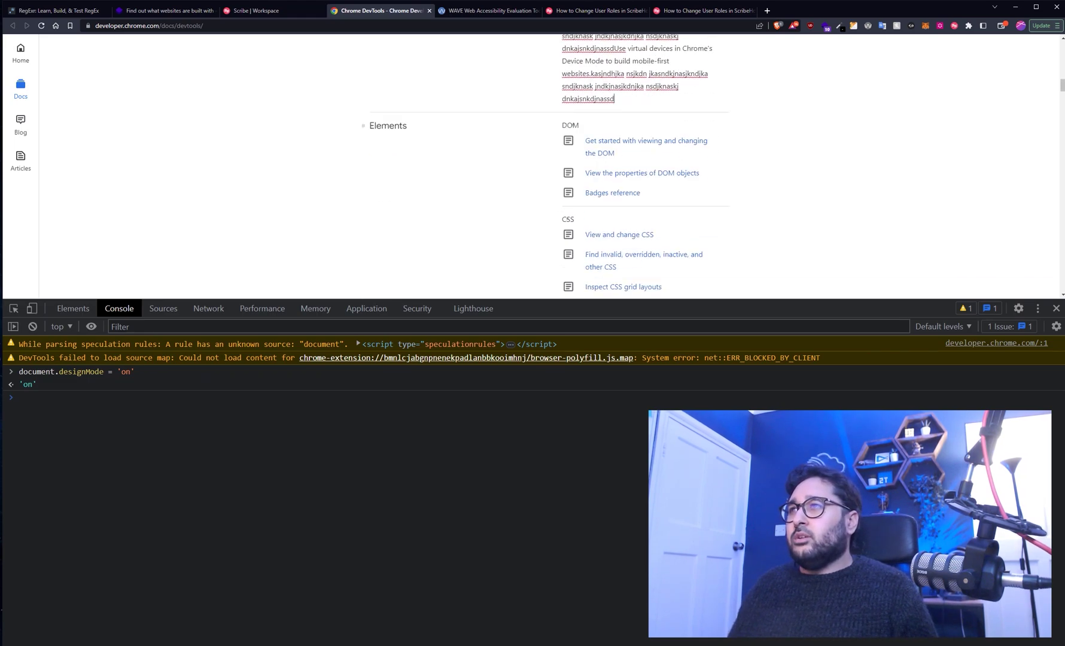
pyautogui.hotkey('ctrl', 'v')
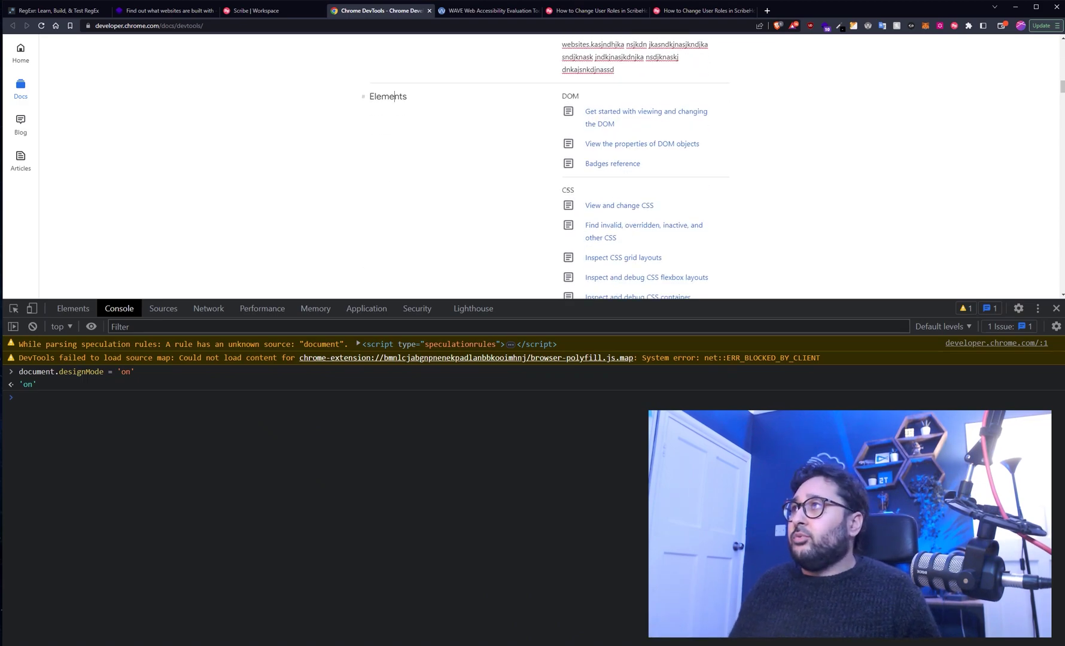
pyautogui.write('jahsbdhjabsjhdbhj')
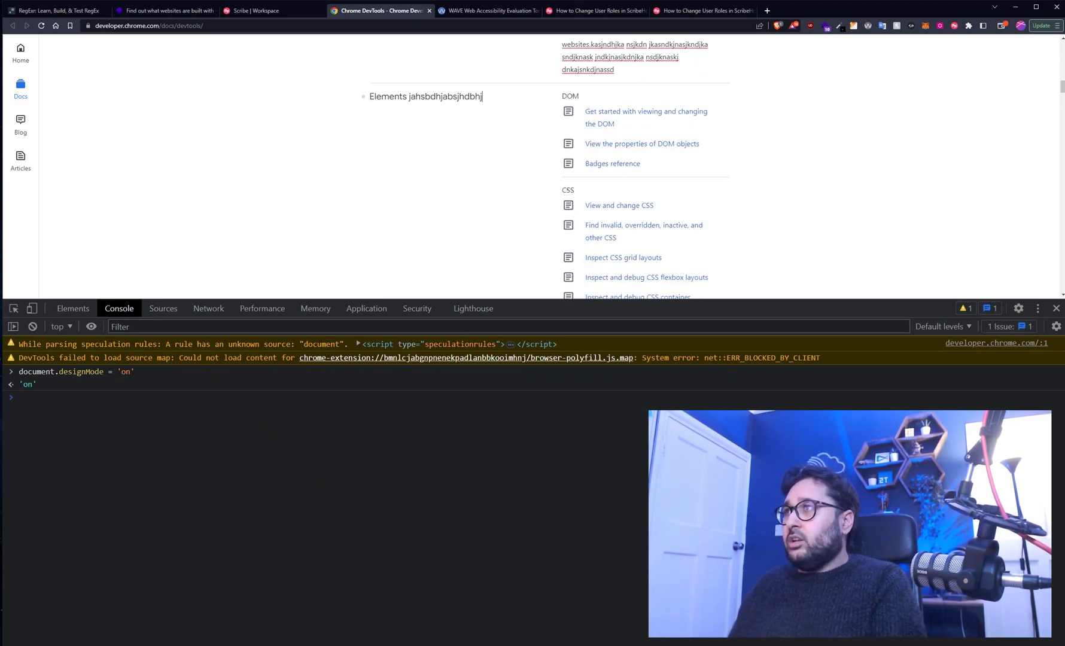
pyautogui.write('absjdbkhasjhbdjkahsbdhjkbasjkhdbjkahsbdkjhbasjkdbhaksbdjkhasjkbdhjkasd')
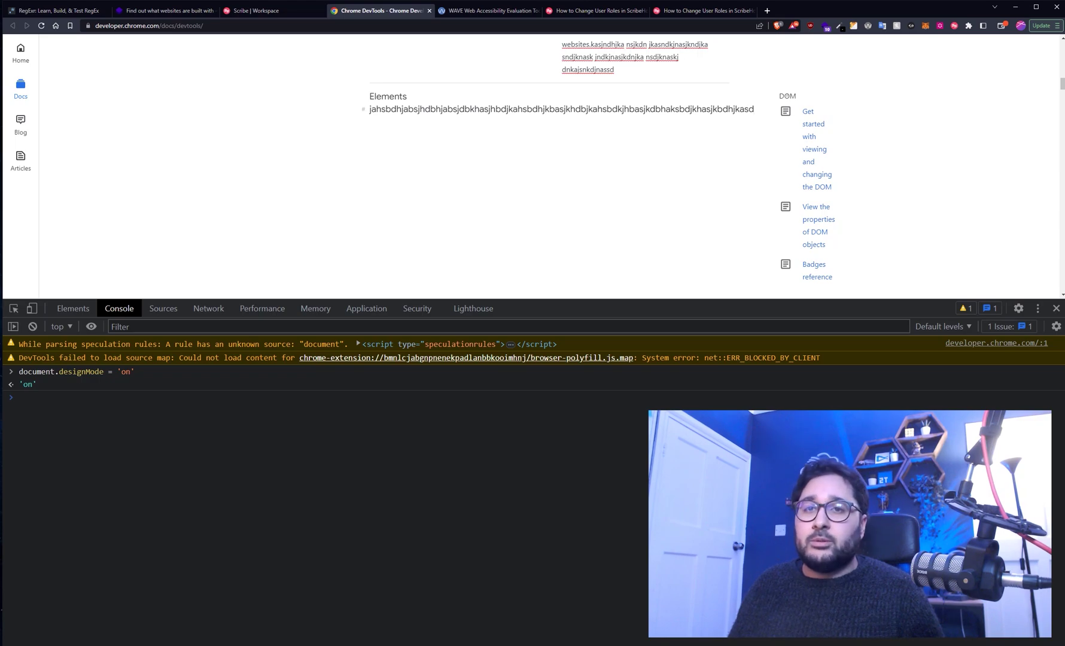
pyautogui.scroll(5, 538, 167)
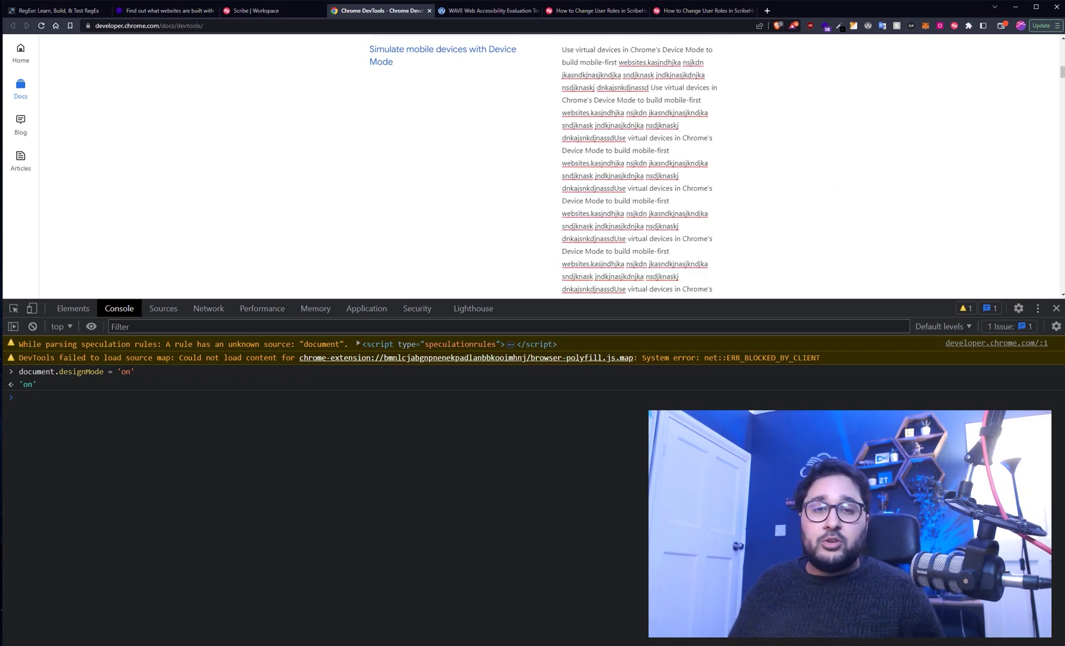